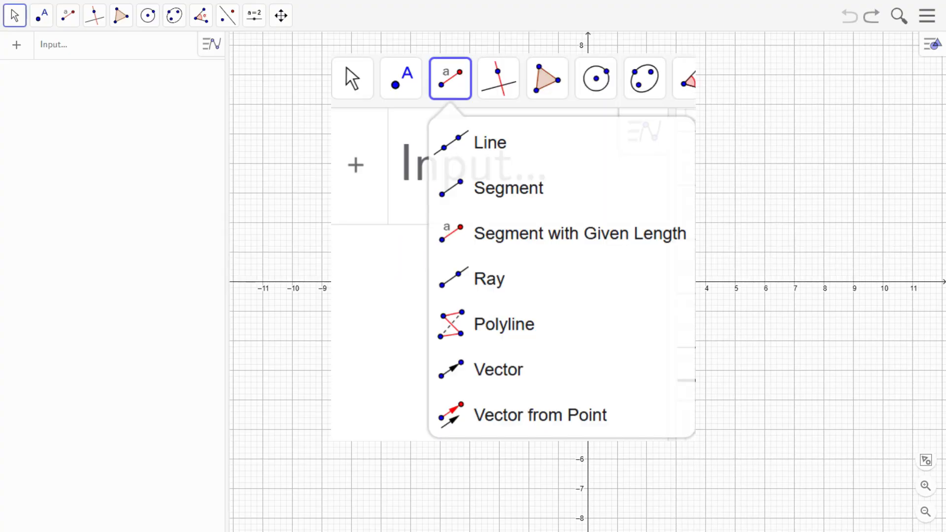
- Draw a Segment with Given Length of 5 starting from a new point at about (-4.74, 2.59)
left_click(73, 20)
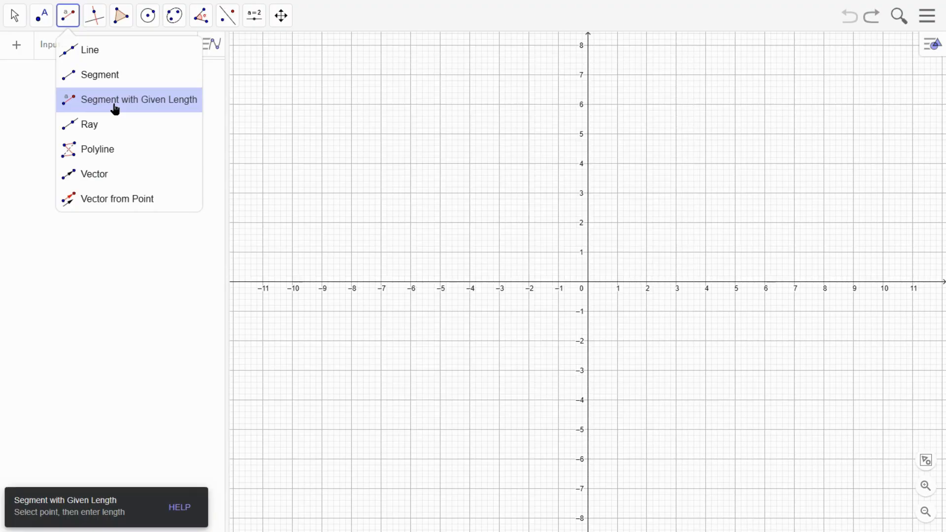
left_click(116, 108)
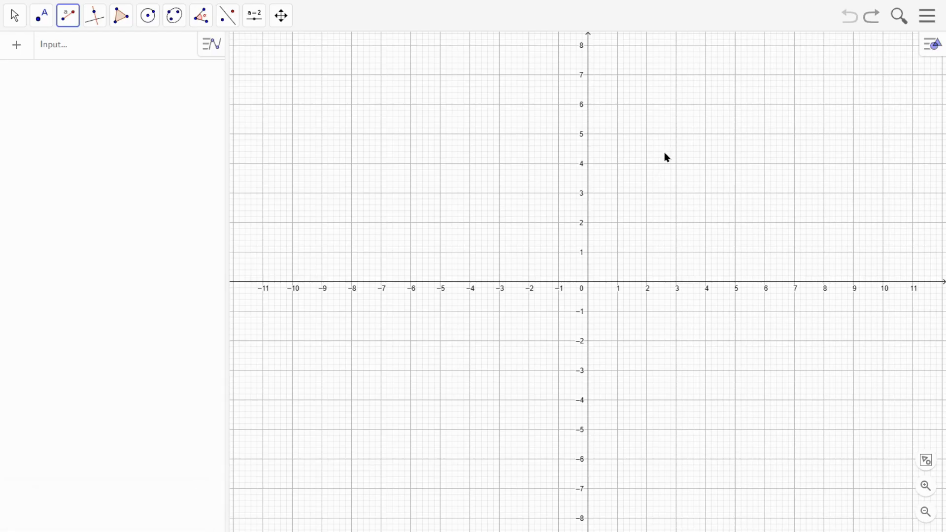
left_click(449, 206)
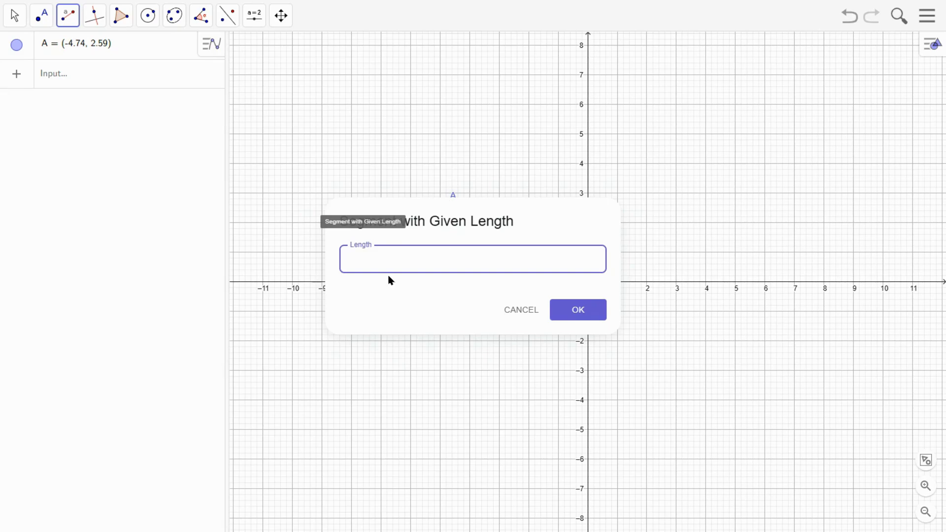
type("5")
left_click(575, 313)
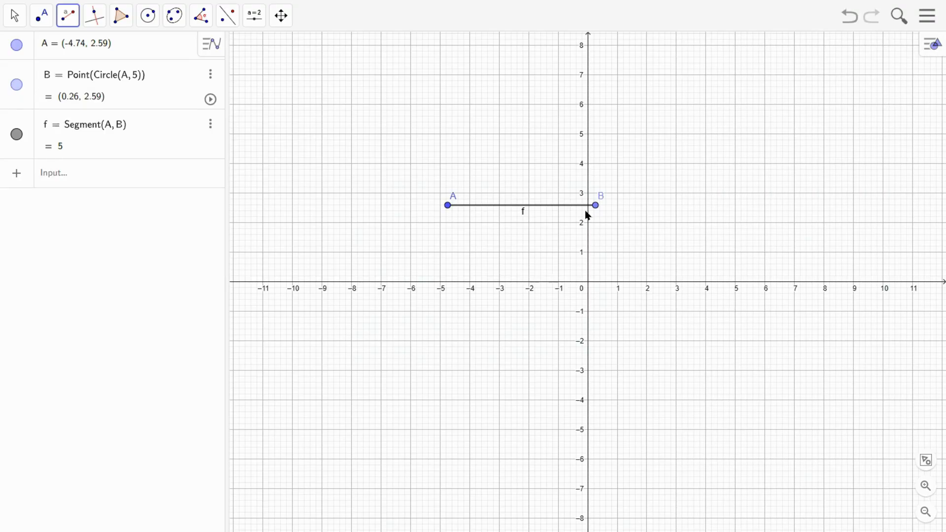
- Move endpoint B of the segment around A to about (0.23, 3.12)
left_click(12, 16)
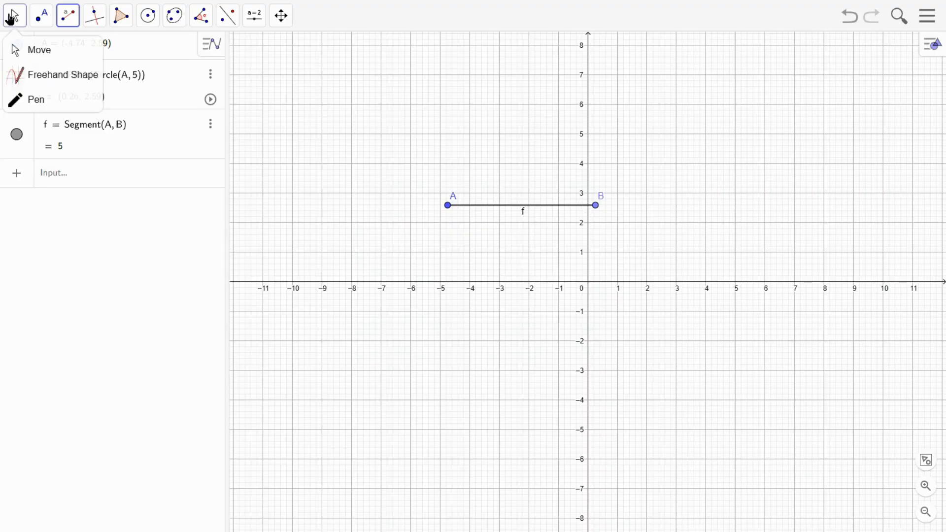
left_click(31, 100)
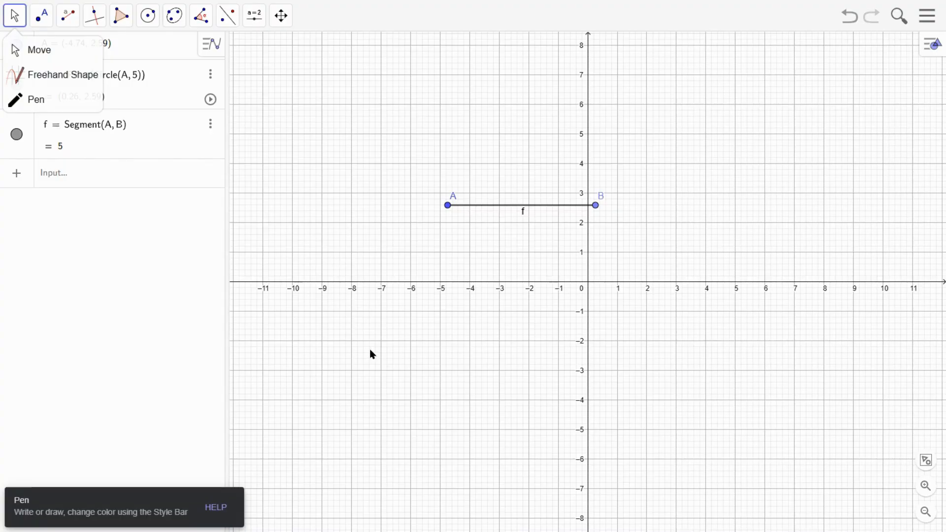
left_click(24, 23)
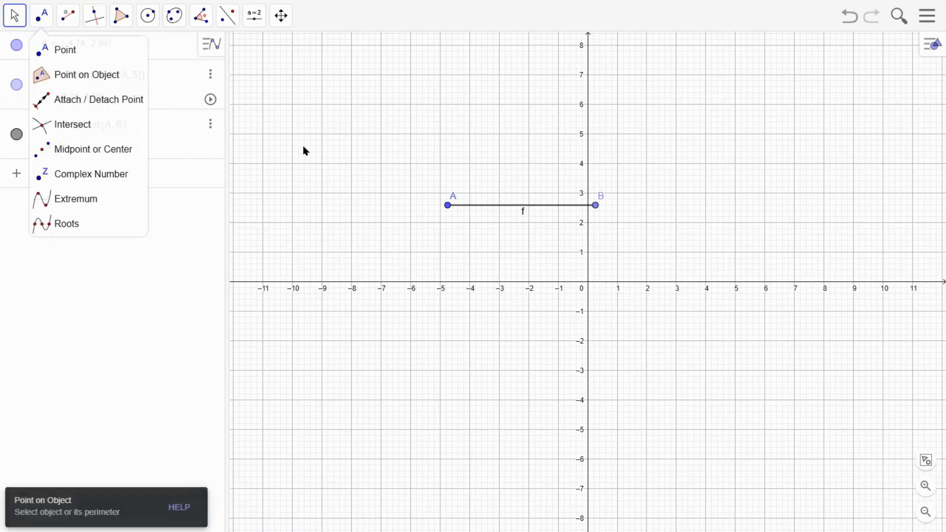
left_click_drag(596, 207, 627, 193)
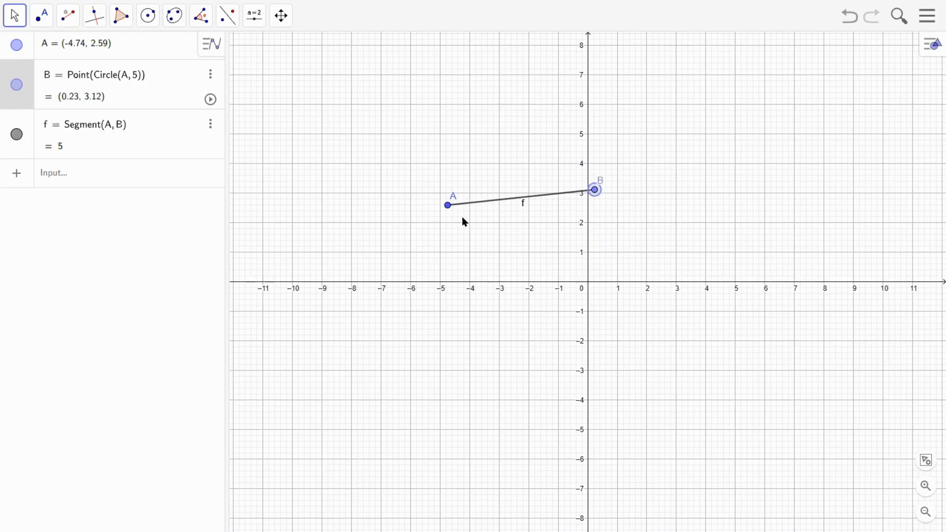
- Run and pause the animation of point B around A twice, the second time by enabling the point's Animation option
left_click(210, 102)
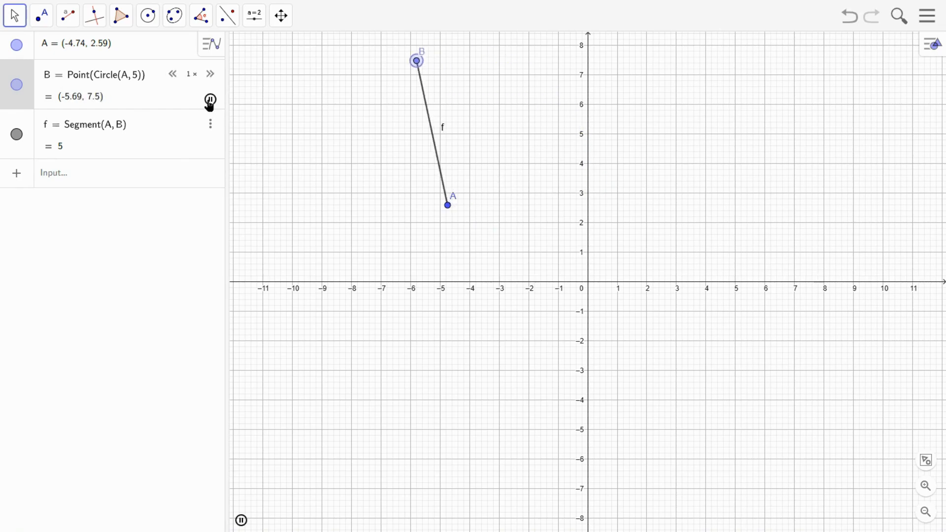
left_click(210, 101)
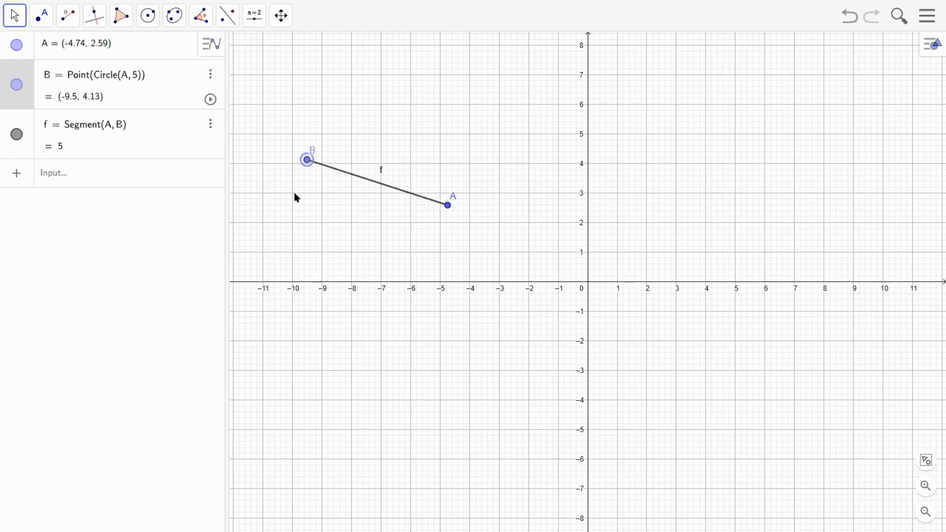
right_click(305, 166)
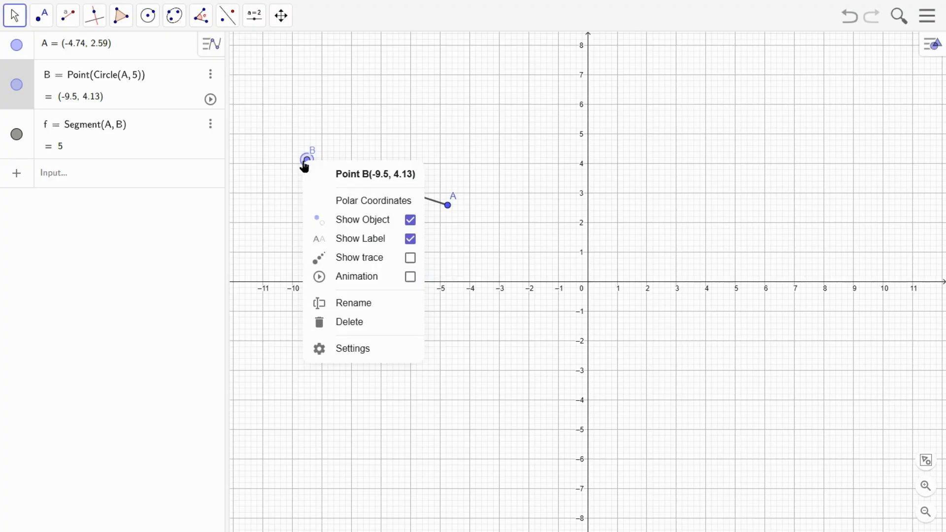
left_click(410, 277)
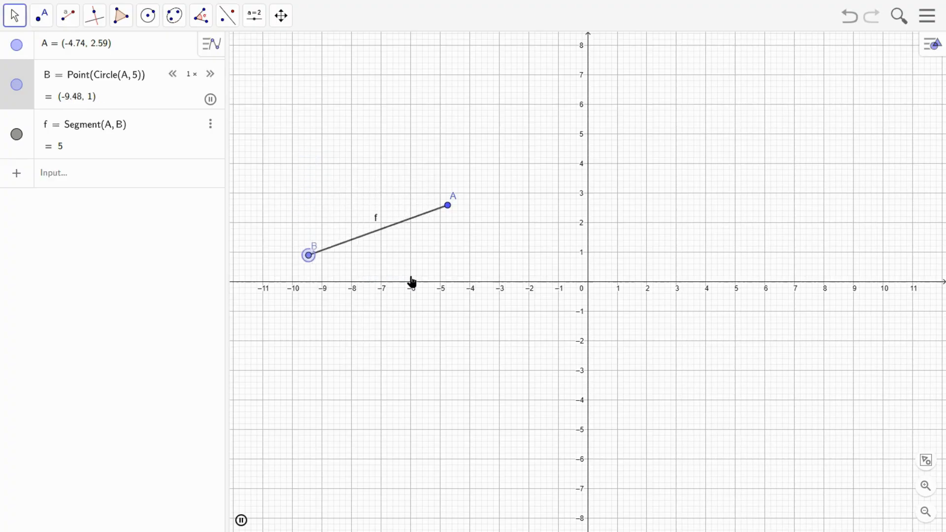
left_click(240, 520)
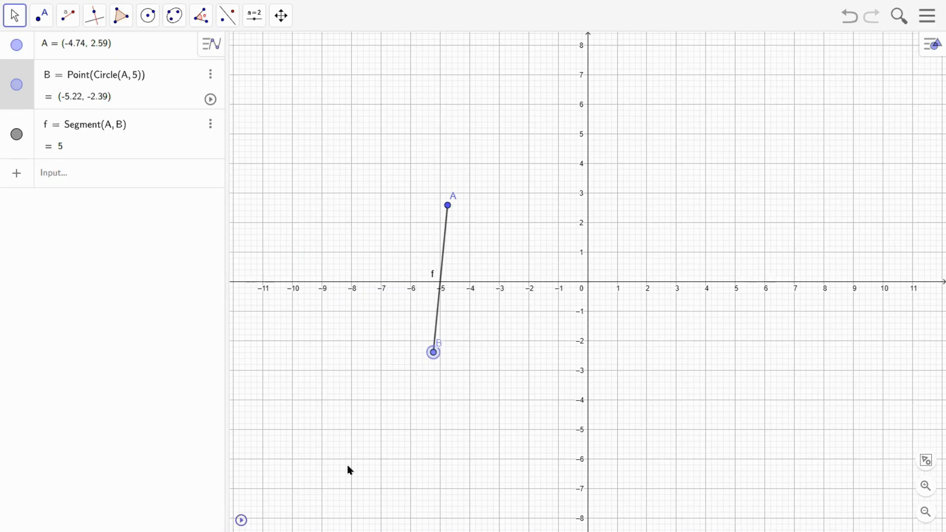
- Turn on Show trace for point B and run its animation around A for a full turn, pausing it at the end
right_click(434, 355)
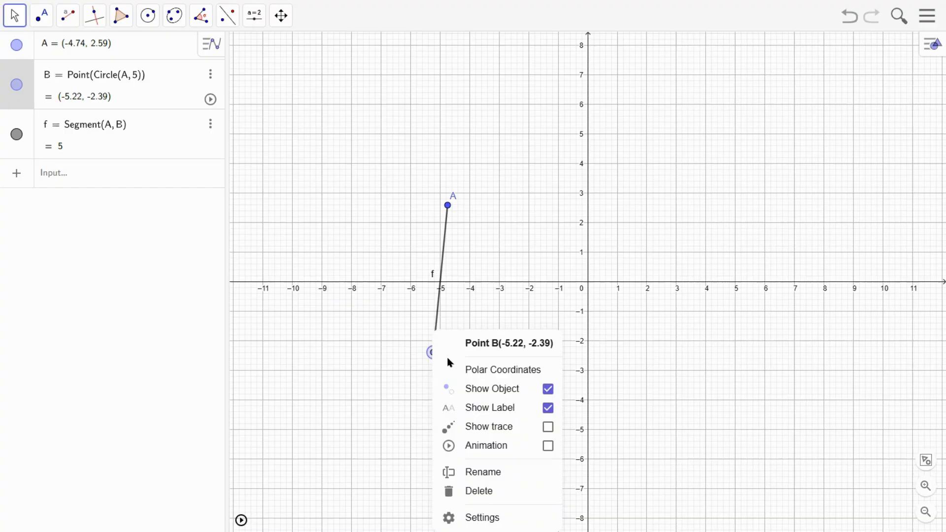
left_click(548, 428)
left_click(244, 521)
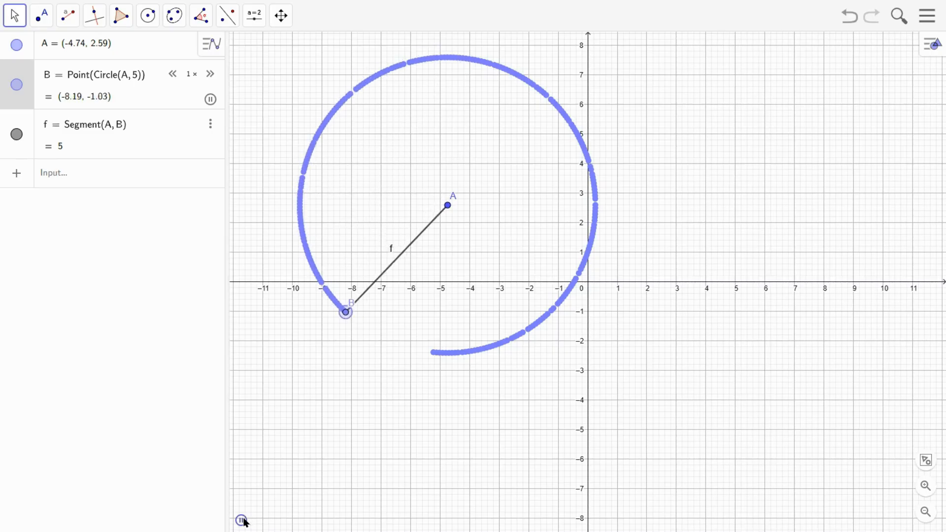
left_click(241, 520)
- Move point A to about (4.36, 3.65) and on to the origin, and set point B at (0, -5)
mouse_move(444, 212)
left_mouse_down()
mouse_move(551, 241)
mouse_move(714, 239)
mouse_move(718, 176)
left_mouse_up()
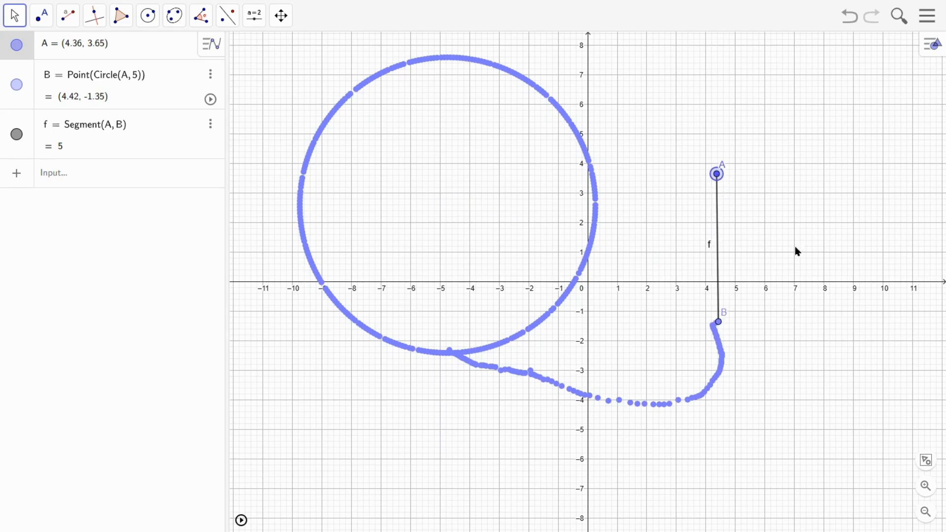
left_click_drag(782, 209, 667, 215)
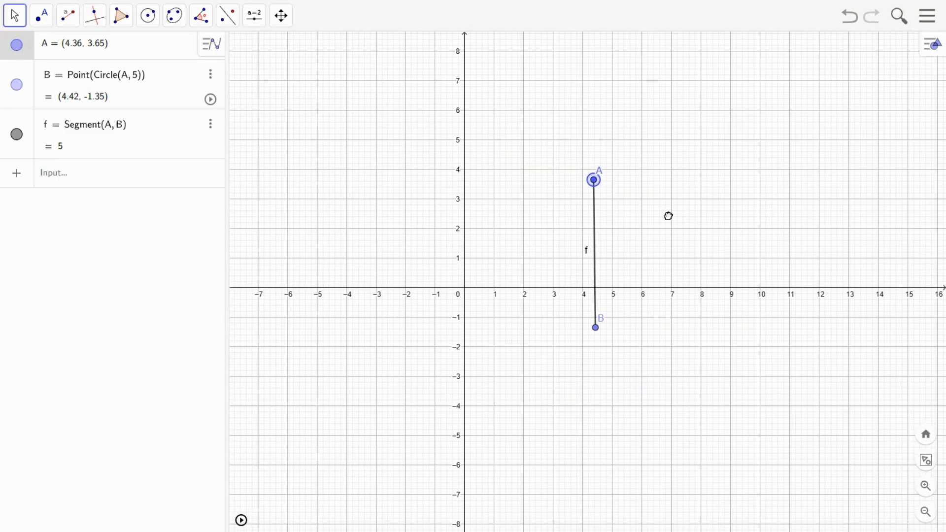
left_click_drag(595, 183, 464, 291)
left_click_drag(503, 342, 505, 327)
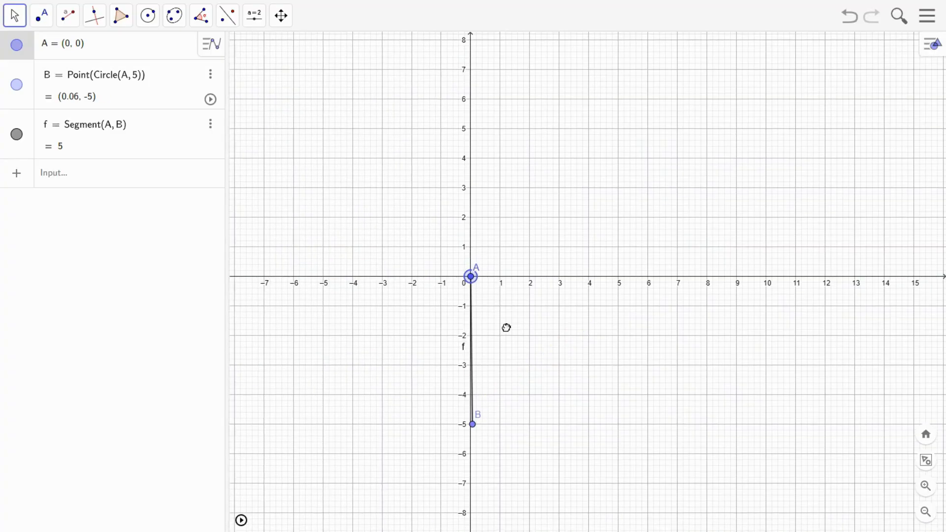
left_click_drag(473, 427, 473, 430)
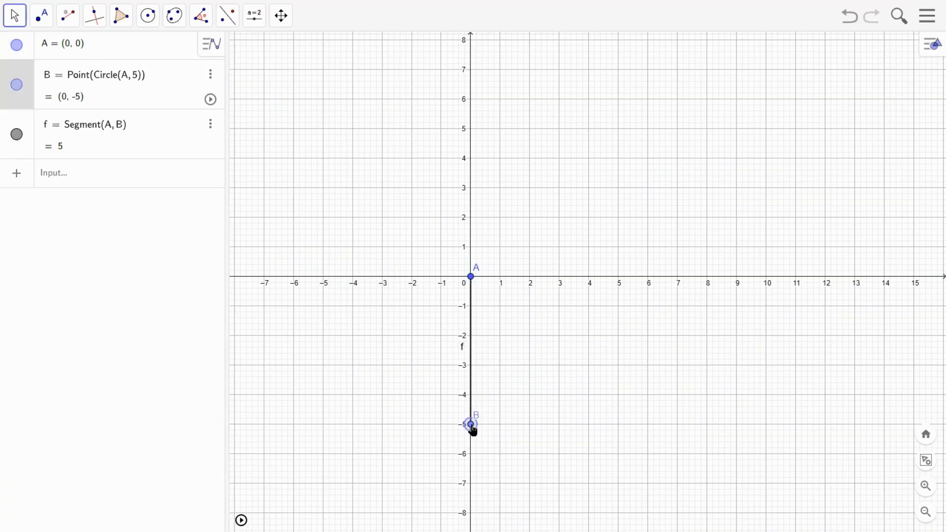
- Animate point B to trace a full circle around the origin, and pause the animation
left_click(519, 456)
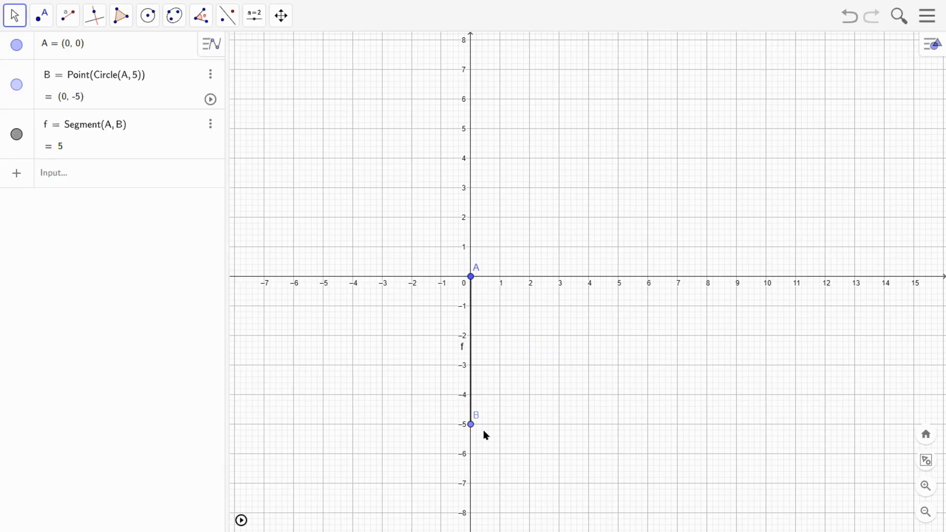
left_click(247, 520)
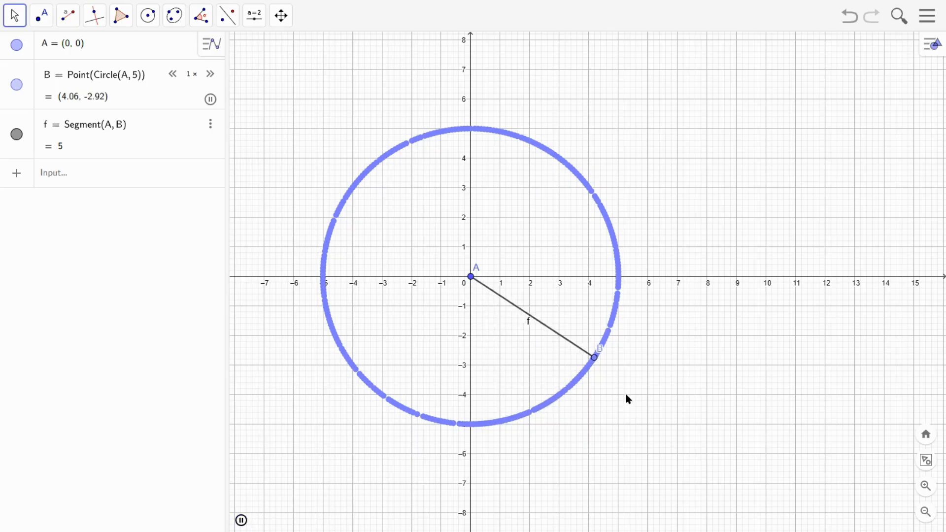
left_click(241, 520)
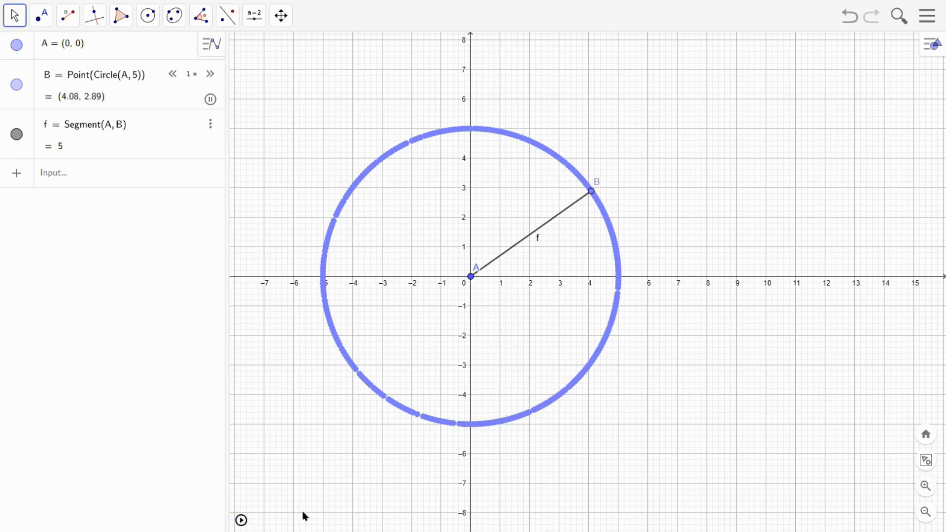
- Delete all objects and clear the leftover circle trace from the graphics view
key("ctrl+a")
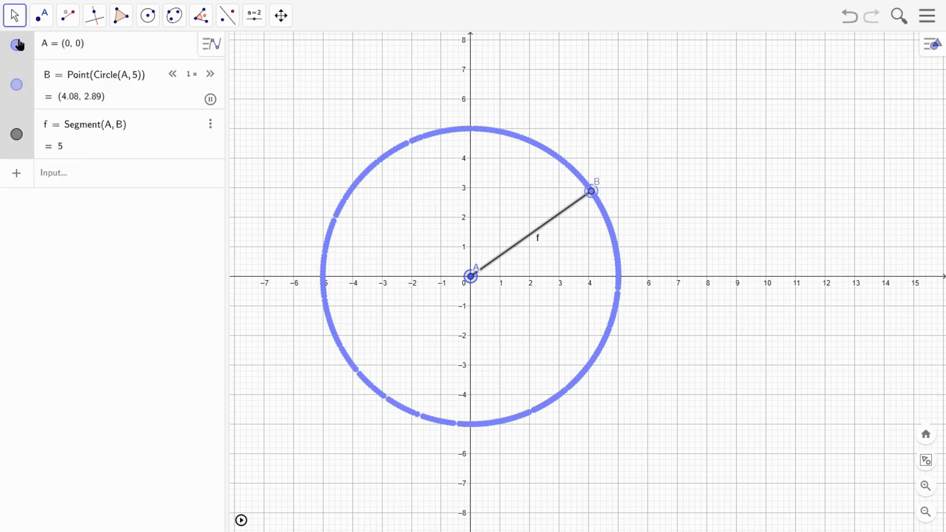
key("Delete")
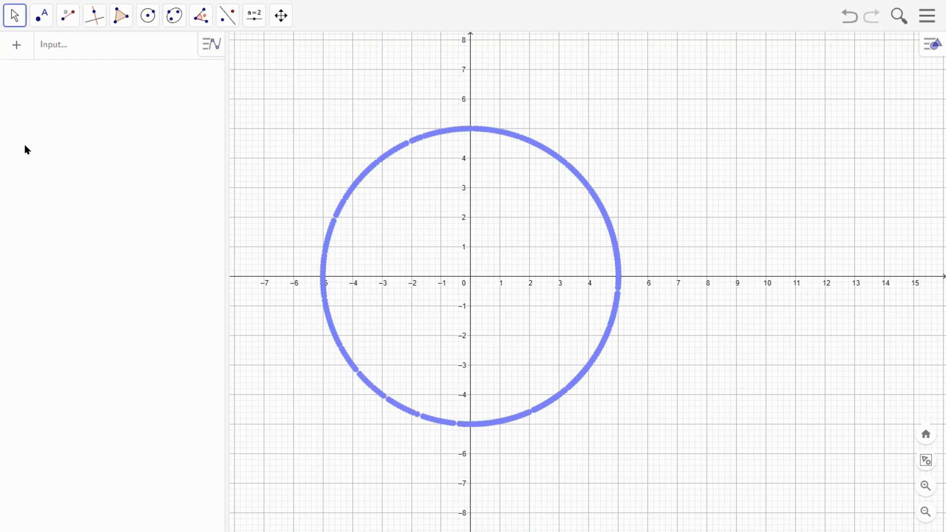
mouse_move(692, 211)
left_mouse_down()
mouse_move(753, 205)
mouse_move(640, 207)
mouse_move(771, 210)
mouse_move(752, 208)
left_mouse_up()
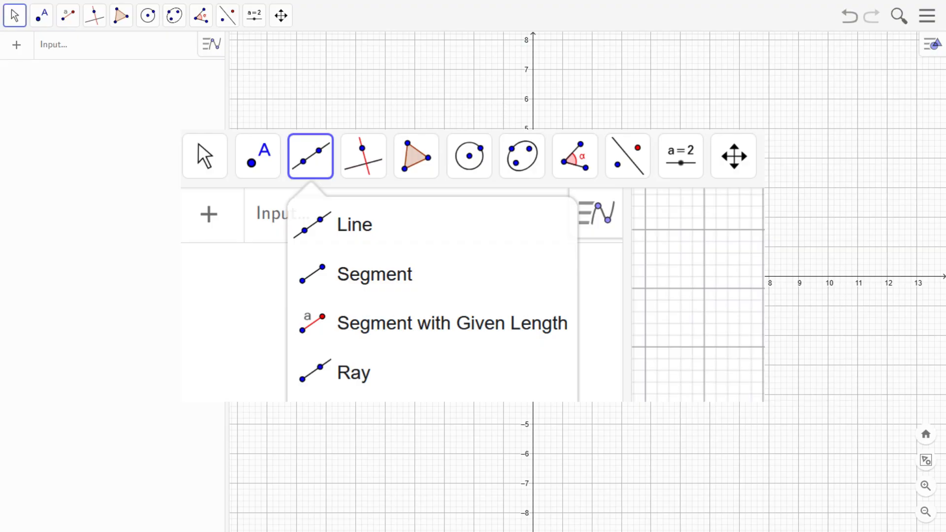
- Hide both the axes and the grid in the graphics view
right_click(454, 192)
left_click(454, 190)
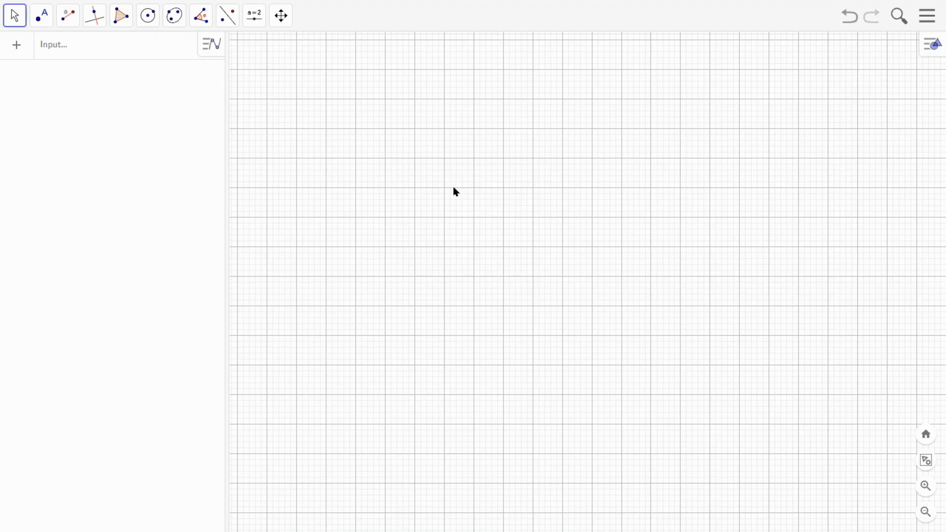
right_click(449, 195)
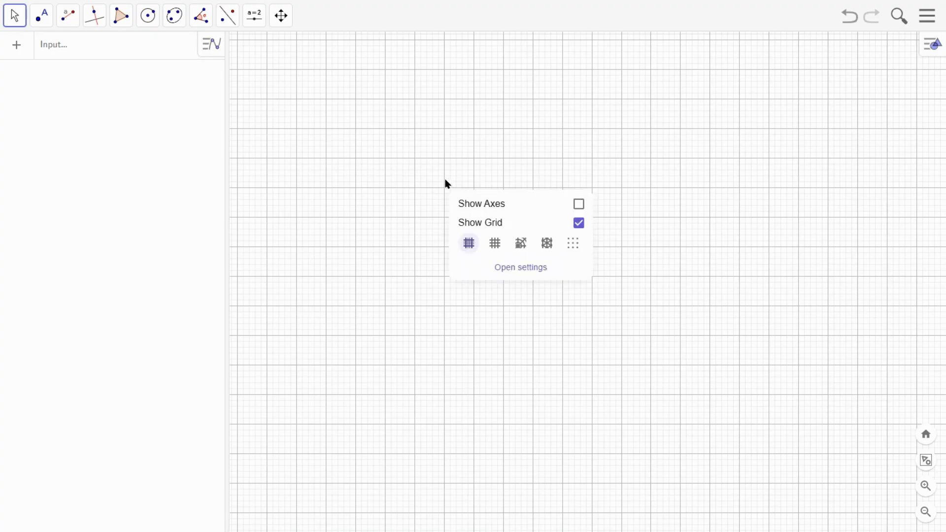
left_click(487, 221)
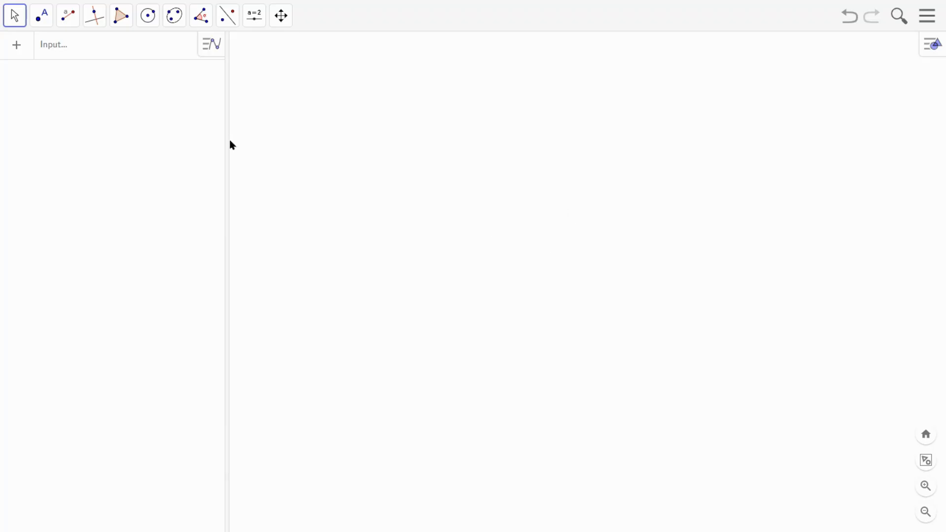
- Place three points in a triangular arrangement at about (0, 4.25), (-3.42, -0.61) and (3.98, -0.41)
left_click(44, 23)
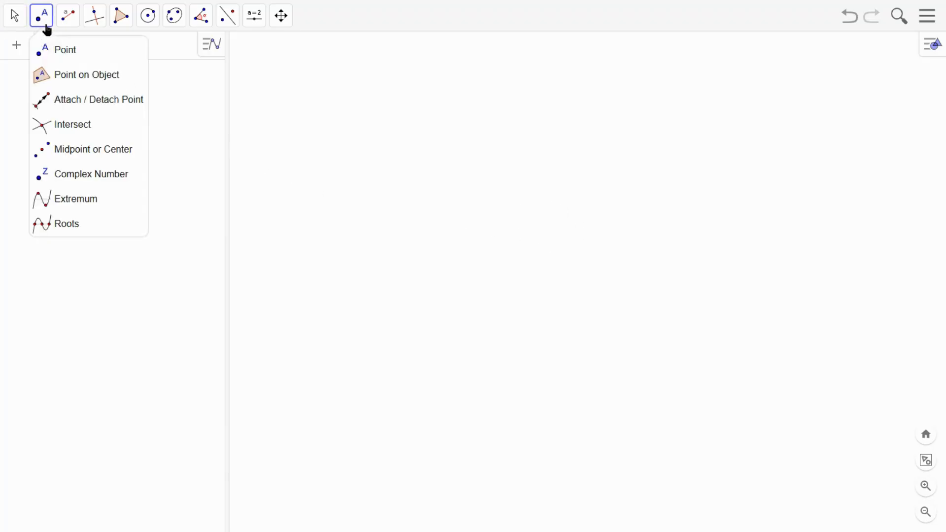
left_click(53, 58)
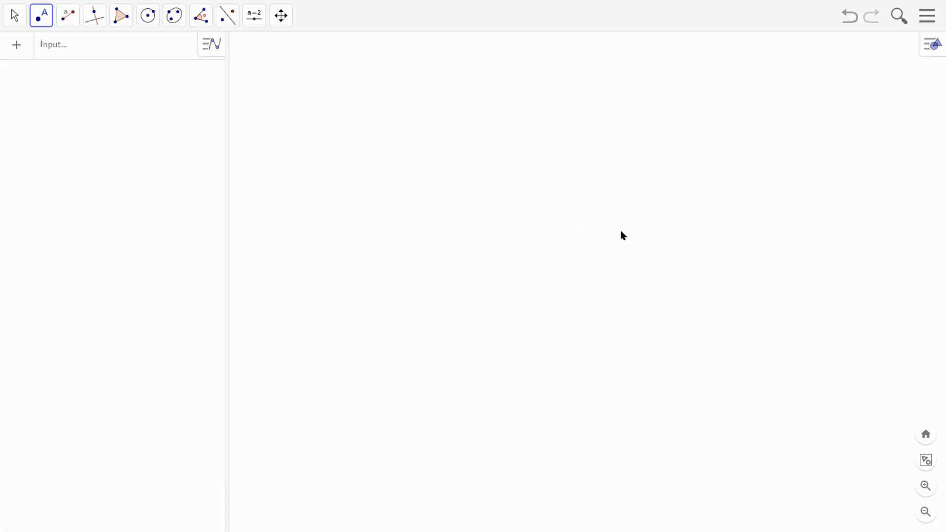
left_click(532, 152)
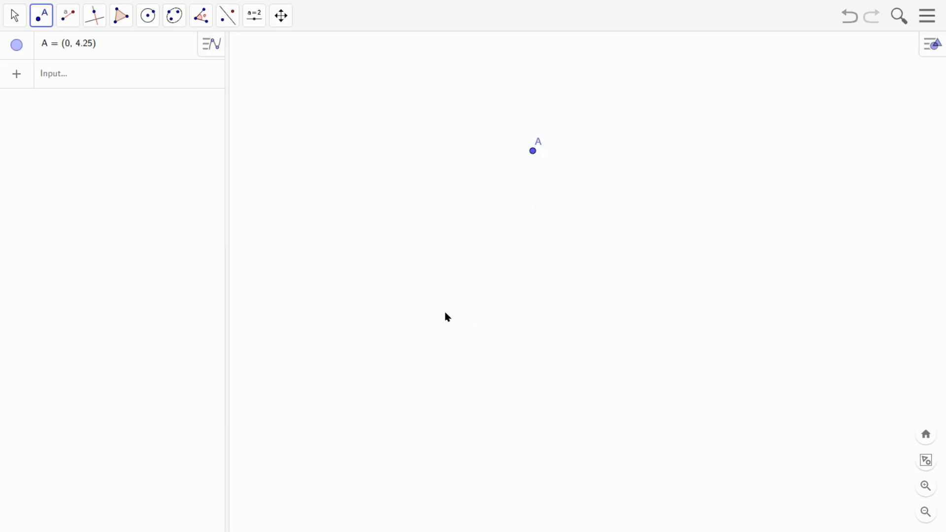
left_click(431, 294)
left_click(652, 289)
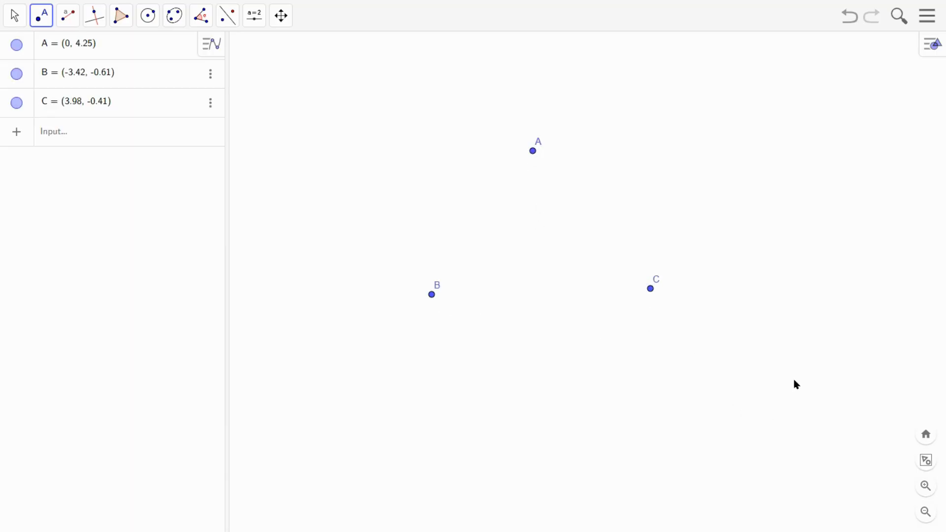
- Move points A, B and C to about (-0.08, 4.17), (-3.9, 0.35) and (4.12, 0.51)
left_click(14, 20)
left_click(432, 193)
mouse_move(537, 158)
left_mouse_down()
mouse_move(567, 172)
mouse_move(534, 161)
left_mouse_up()
left_click_drag(435, 303, 418, 272)
left_click_drag(649, 290, 660, 267)
left_click(631, 345)
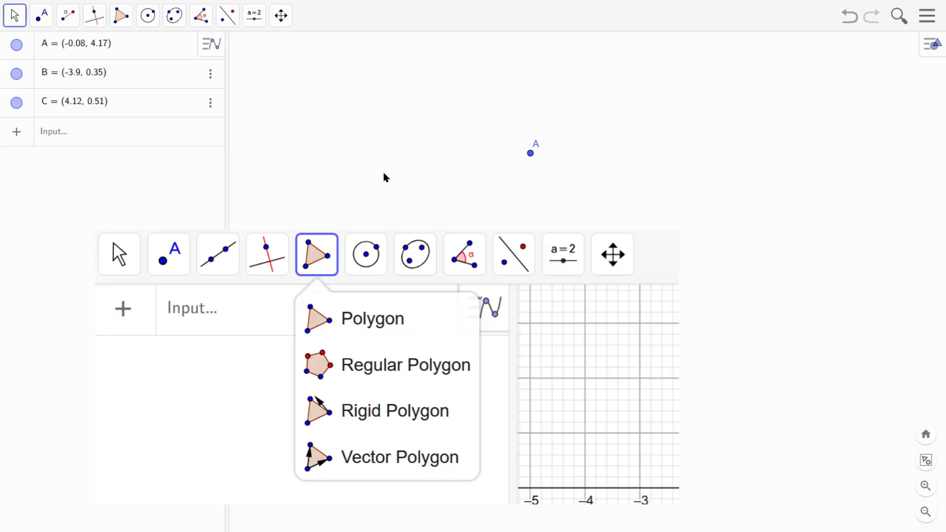
- Construct a closed polygon through points A, B and C
left_click(121, 16)
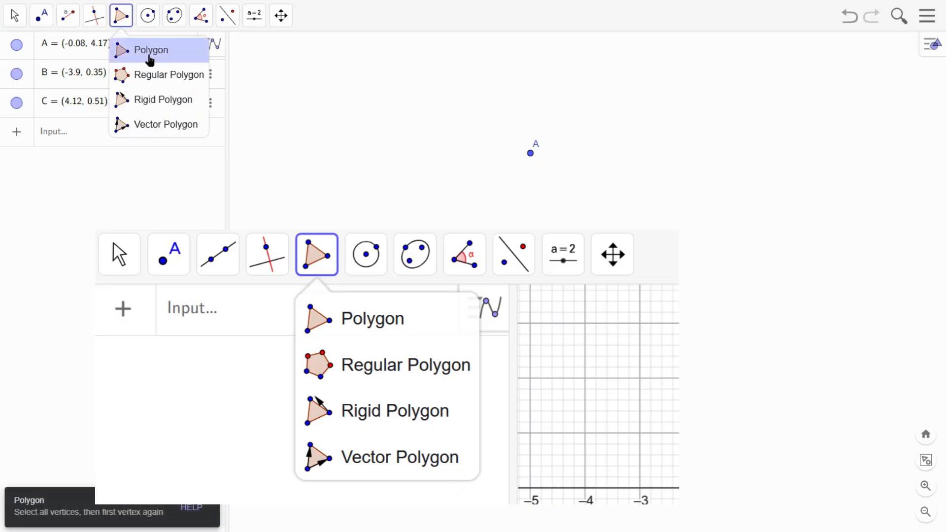
left_click(149, 59)
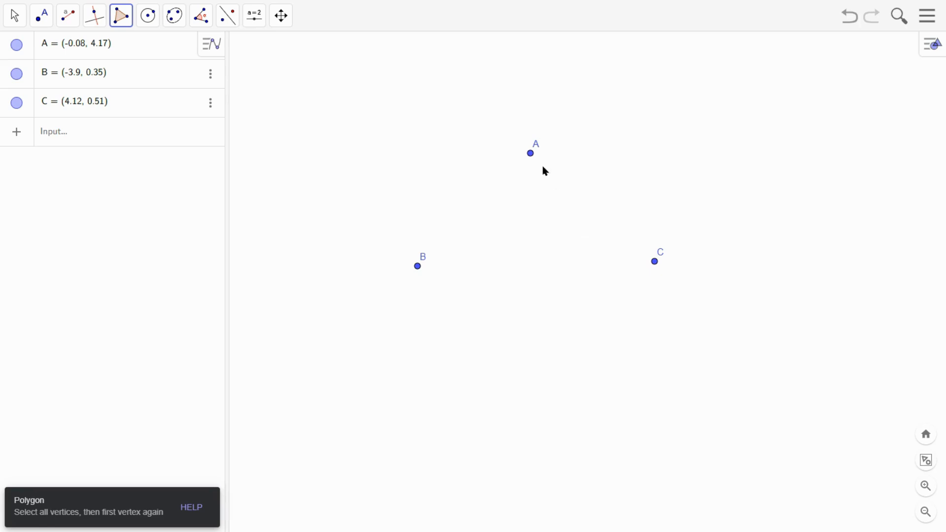
left_click(530, 153)
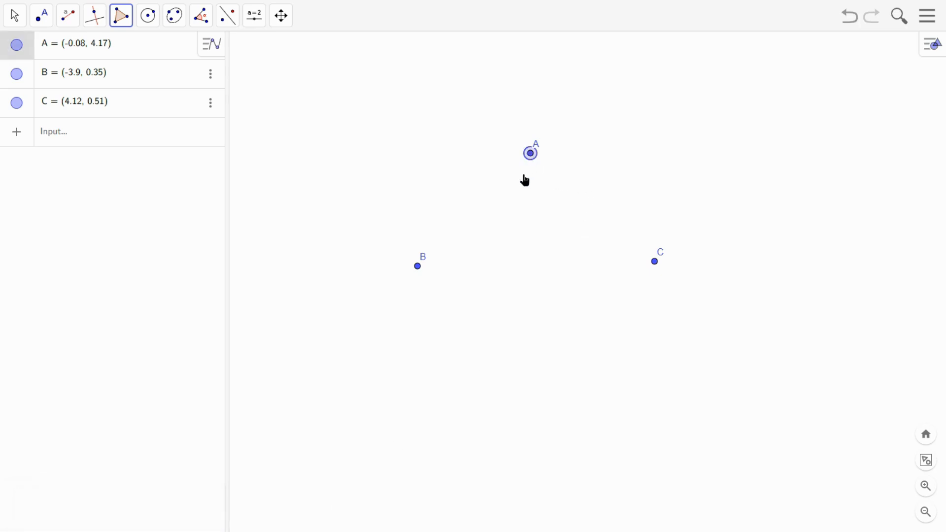
left_click(421, 267)
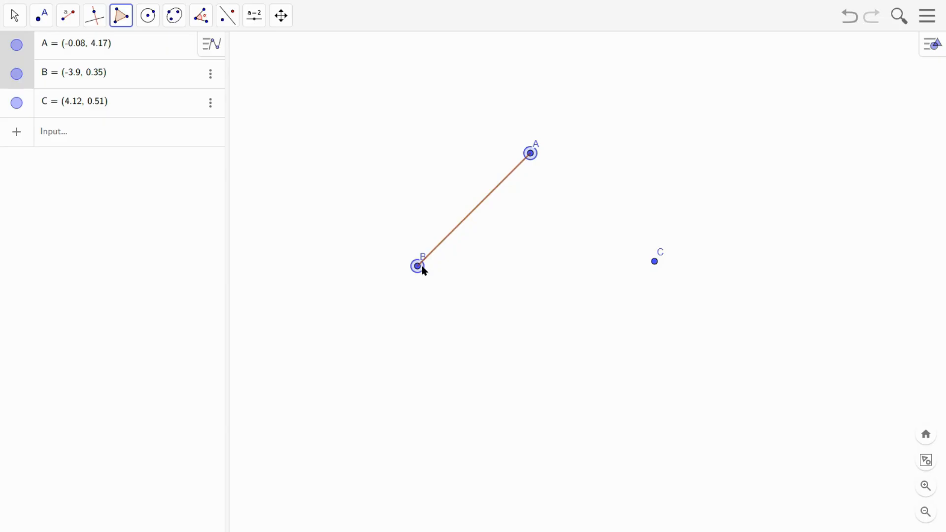
left_click(655, 263)
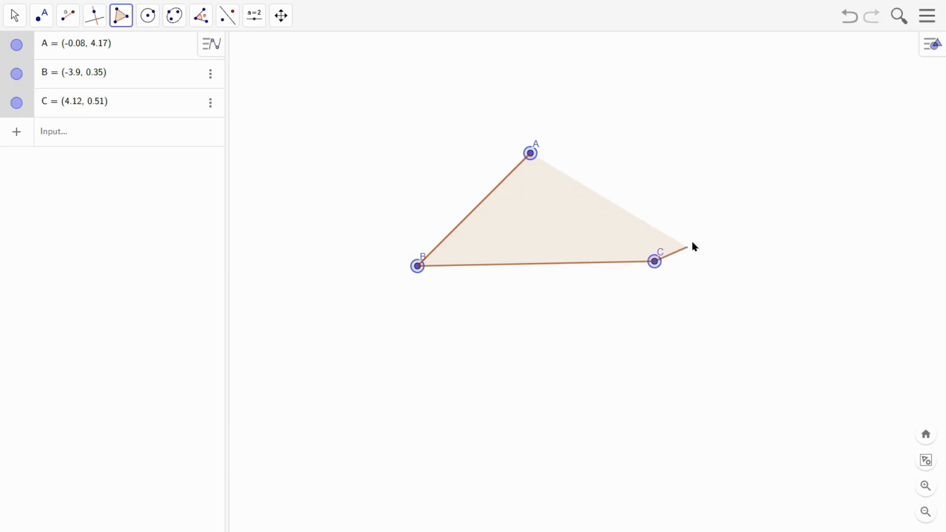
left_click(532, 155)
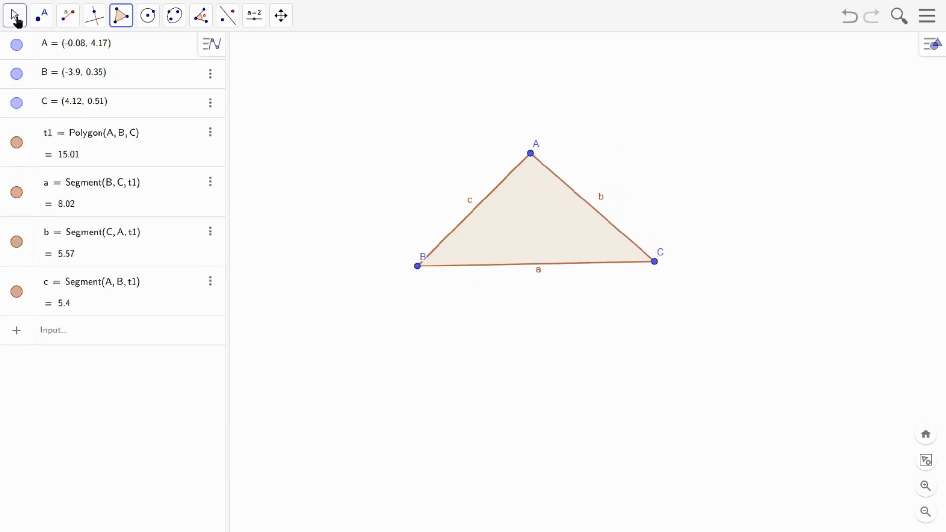
- Enlarge the triangle by moving A to about (0.94, 5.29), B to (-6.14, 0.27) and C to (6.7, 0.09)
left_click(16, 20)
left_click_drag(656, 262, 733, 280)
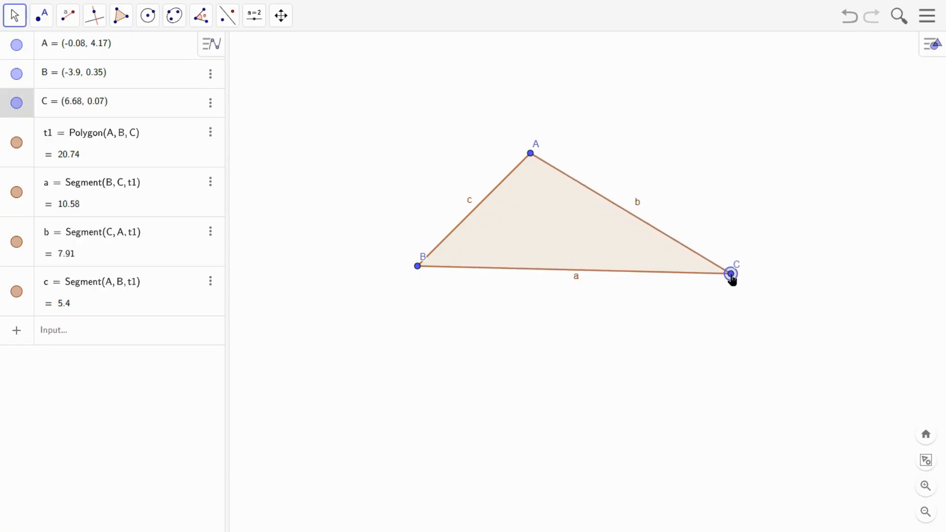
left_click_drag(530, 153, 560, 122)
left_click_drag(418, 268, 352, 274)
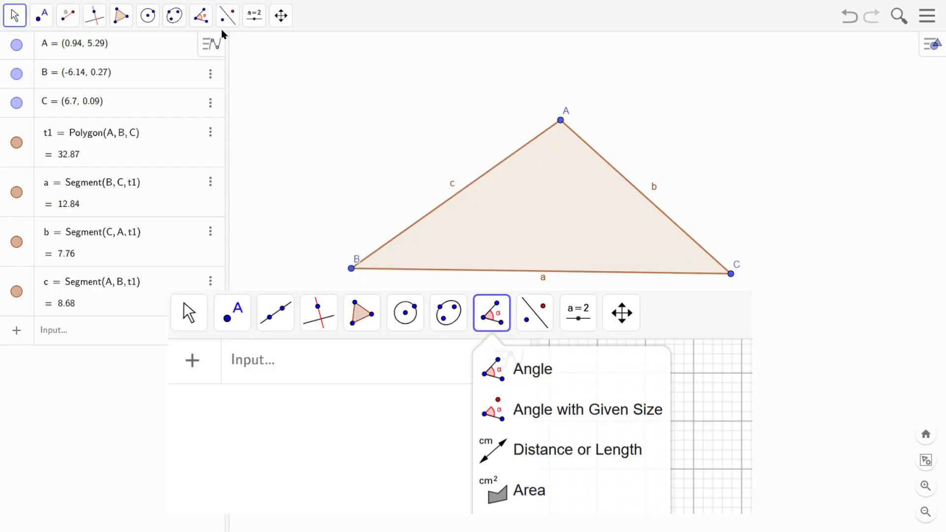
- Measure all interior angles of the triangle with the Angle tool
left_click(202, 19)
left_click(207, 52)
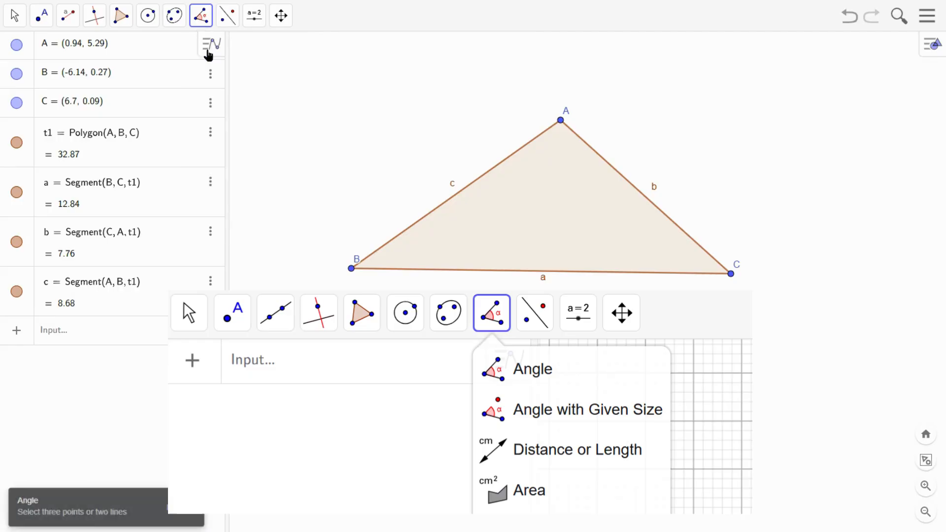
left_click(532, 206)
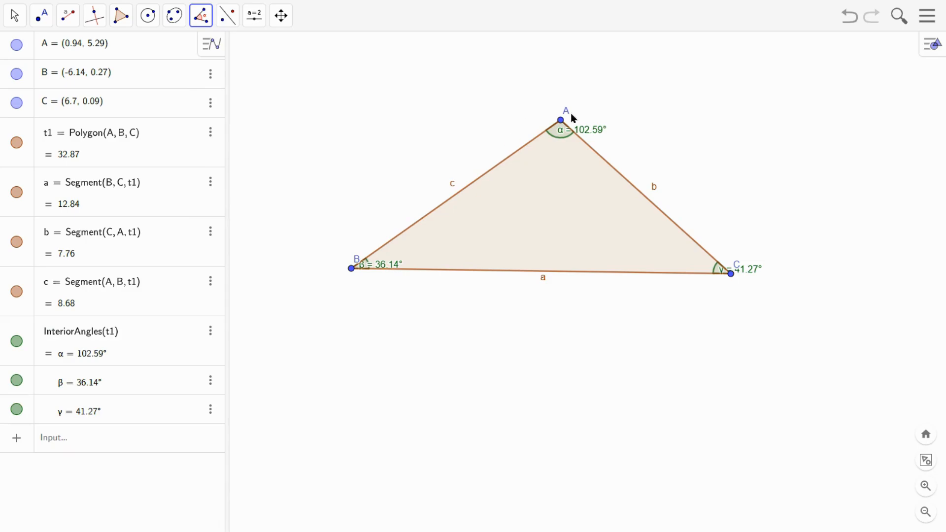
- Reshape the triangle by moving A to about (-2.92, 5.85) and C to about (2.68, 0.41)
left_click(12, 19)
left_click_drag(562, 118, 447, 103)
left_click_drag(730, 273, 612, 265)
- Delete the triangle and all other objects from the construction
left_click(618, 358)
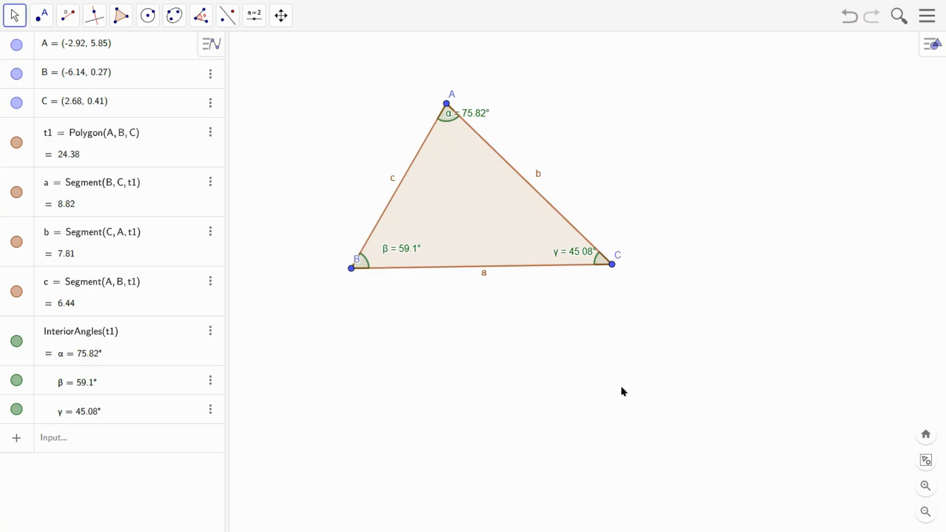
key("ctrl+a")
key("Delete")
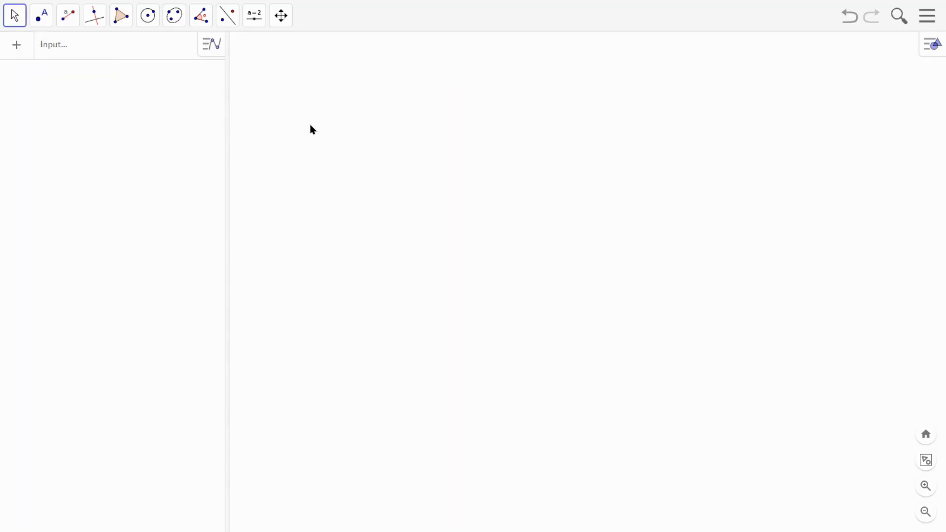
- Draw a circle with its center at about (-5.74, 3.03) and a radius of 4
left_click(147, 22)
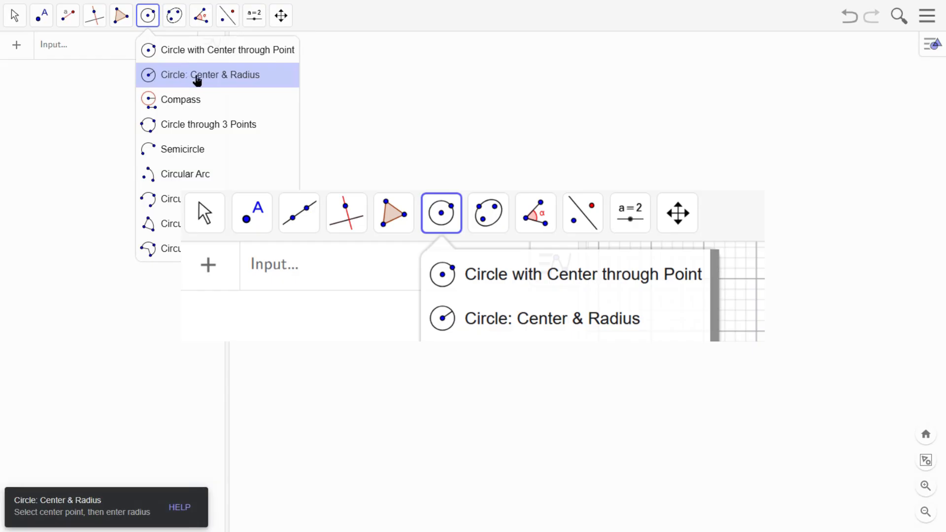
left_click(197, 79)
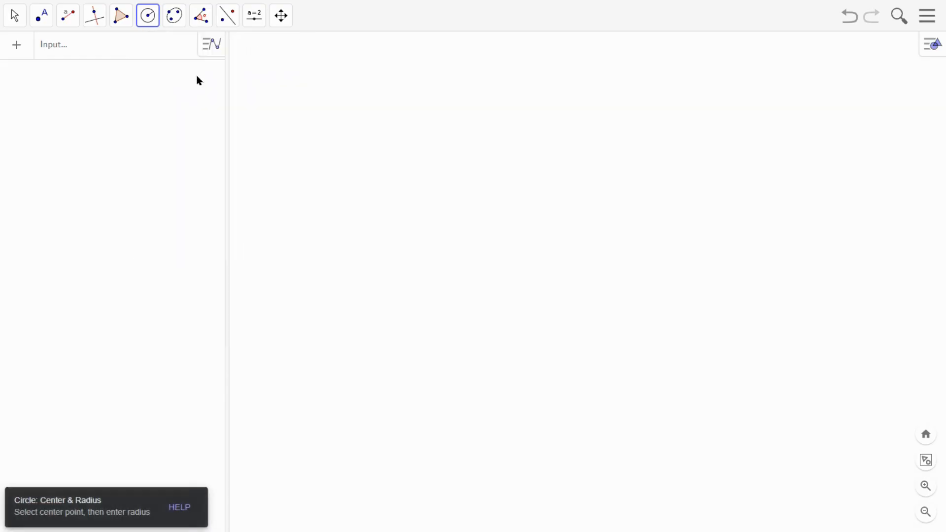
left_click(364, 187)
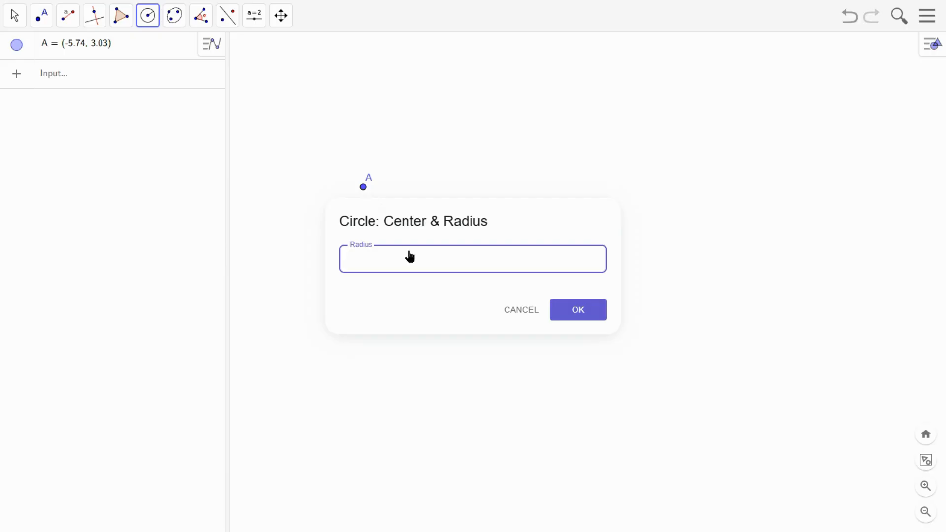
type("4")
left_click(569, 314)
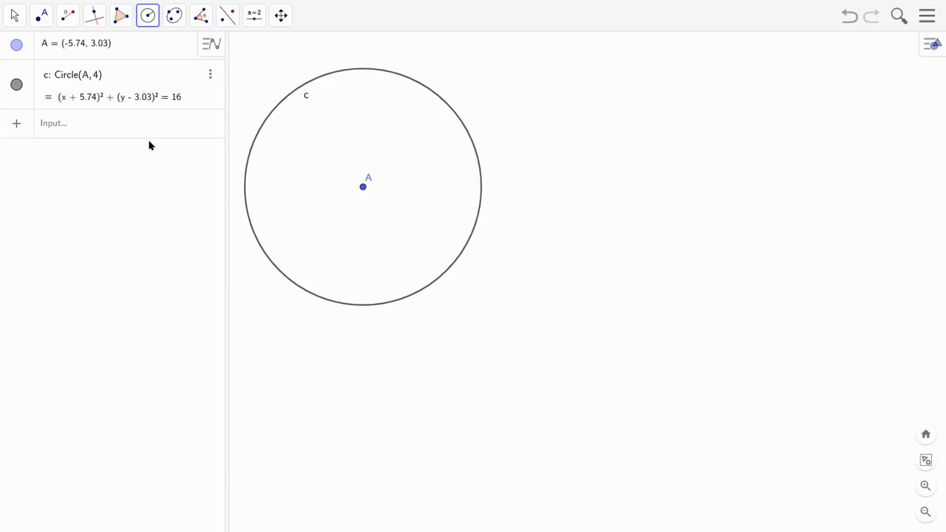
left_click(16, 15)
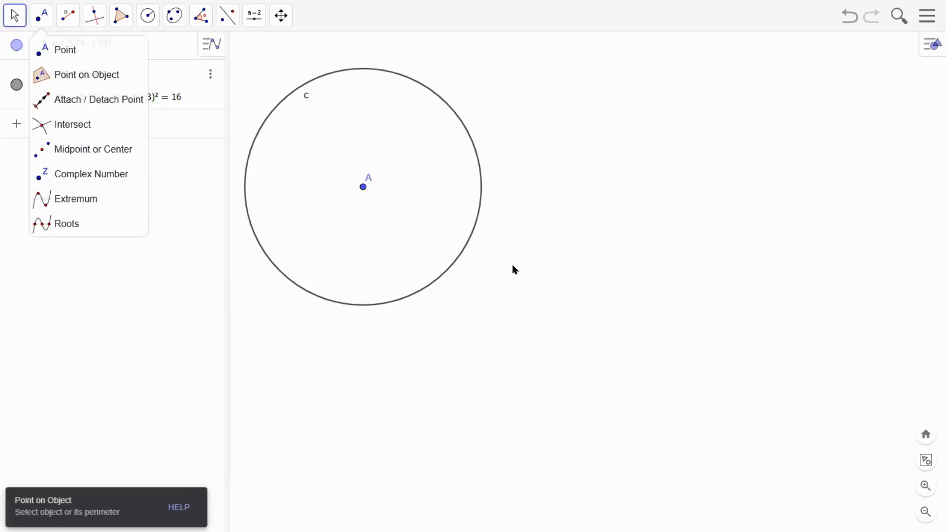
- Draw a circle centered at about (3.76, 3.17) through a point at (6, 3.21), and move that point to about (8.22, 3.17)
mouse_move(157, 26)
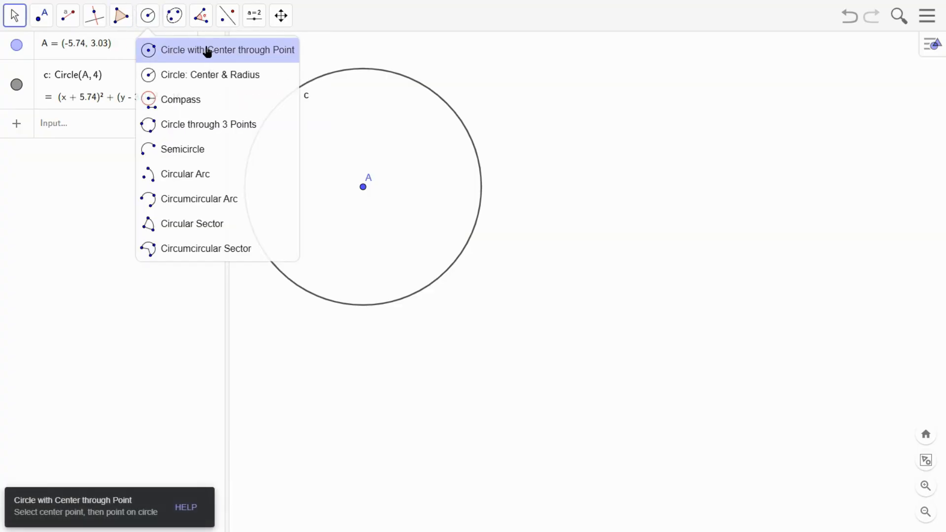
left_click(207, 51)
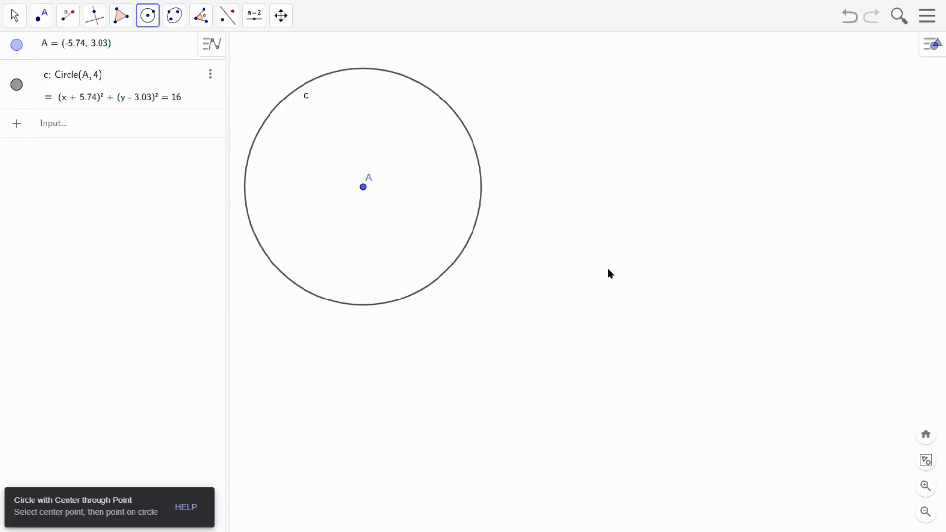
left_click(644, 183)
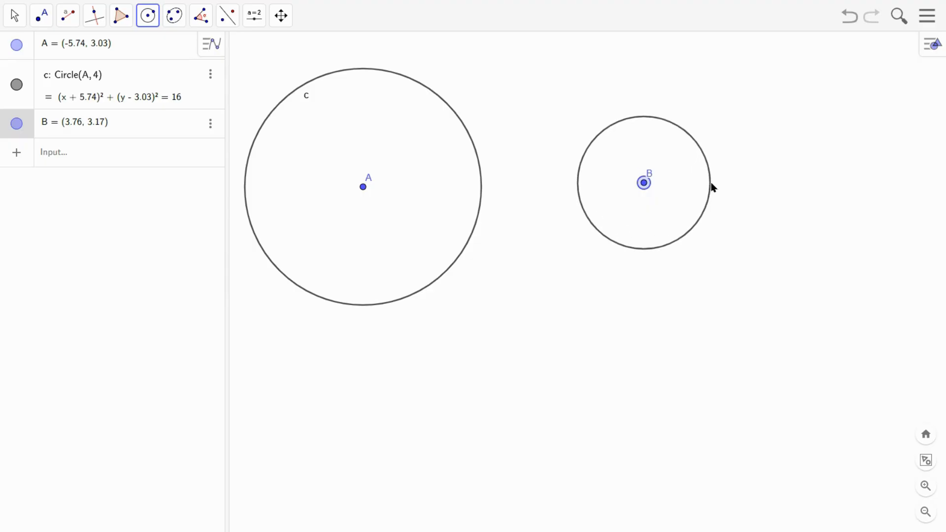
left_click(710, 182)
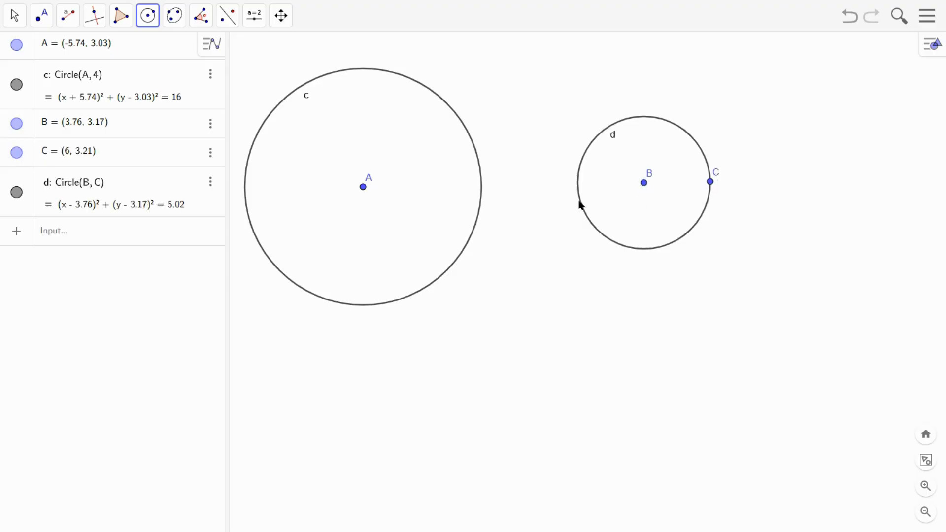
left_click(15, 15)
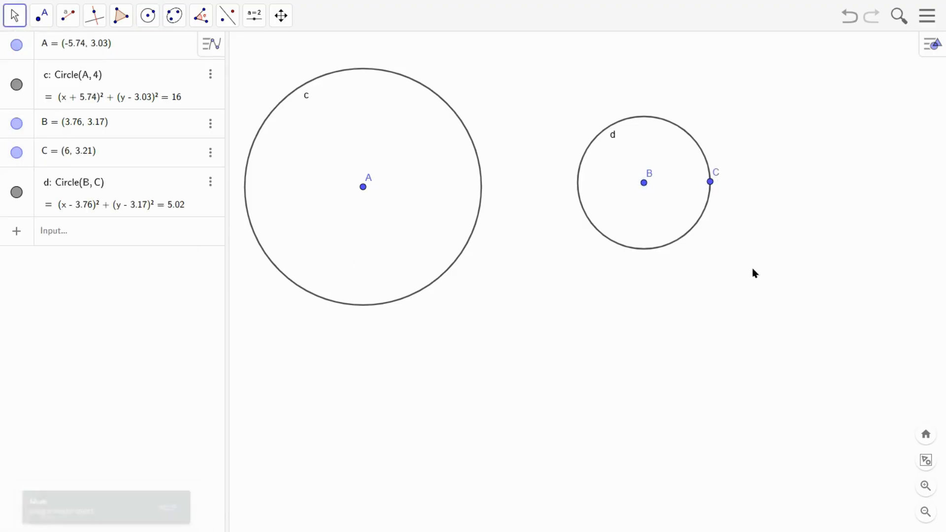
left_click_drag(711, 183, 775, 186)
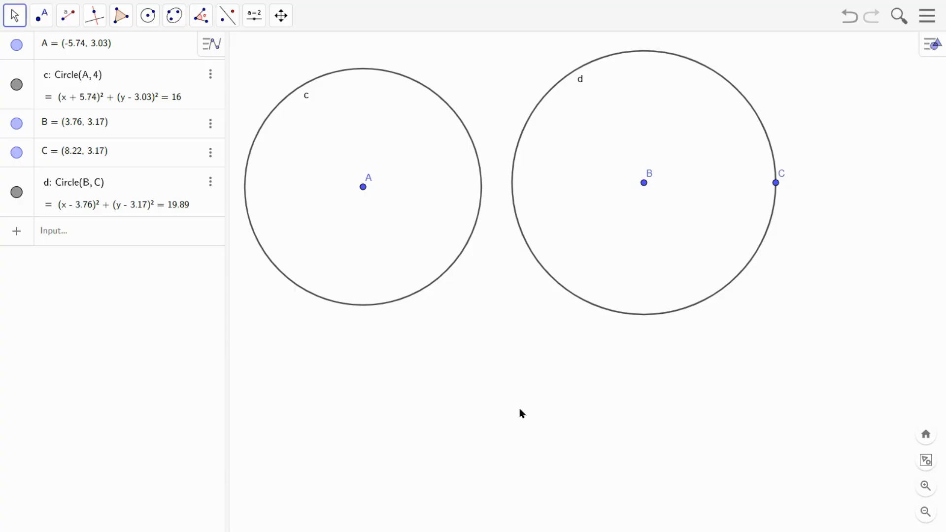
- Delete all objects and draw a horizontal segment from about (-3.7, 0.69) to (4.06, 0.69)
key("ctrl+a")
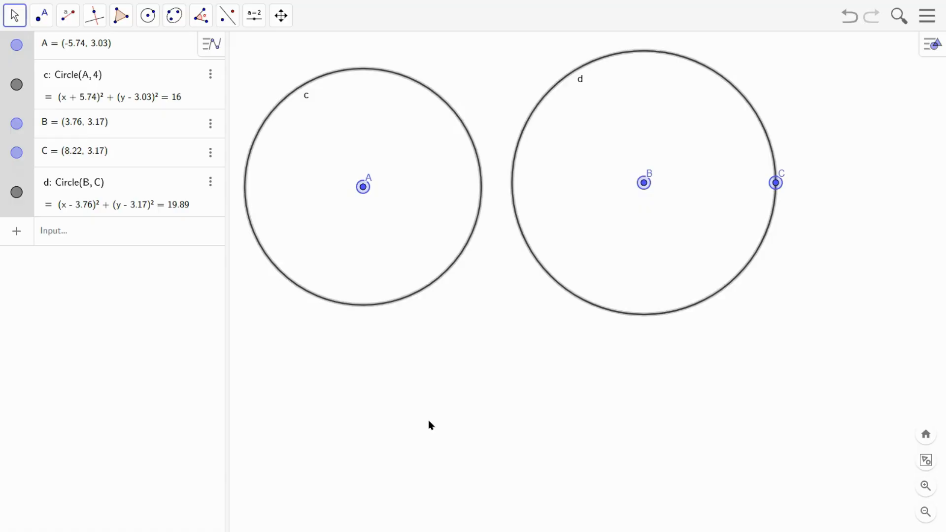
key("Delete")
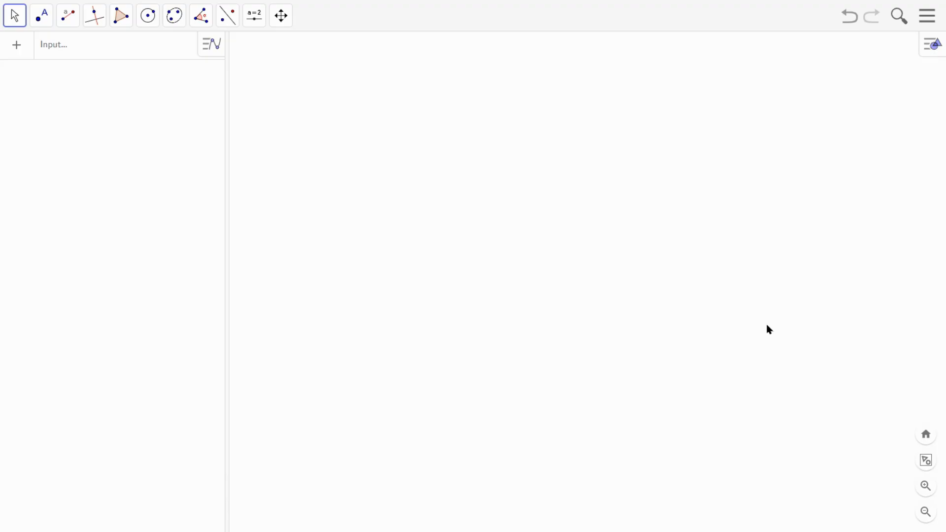
left_click(70, 22)
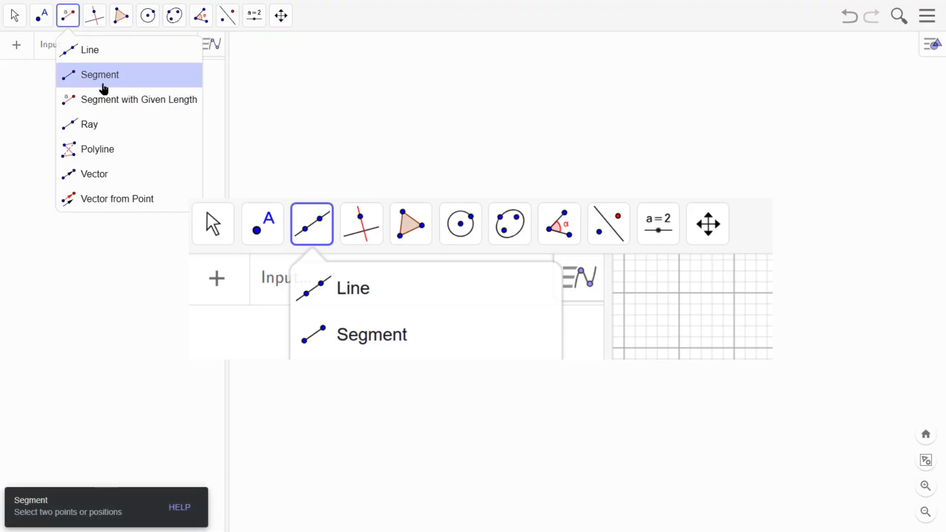
left_click(104, 83)
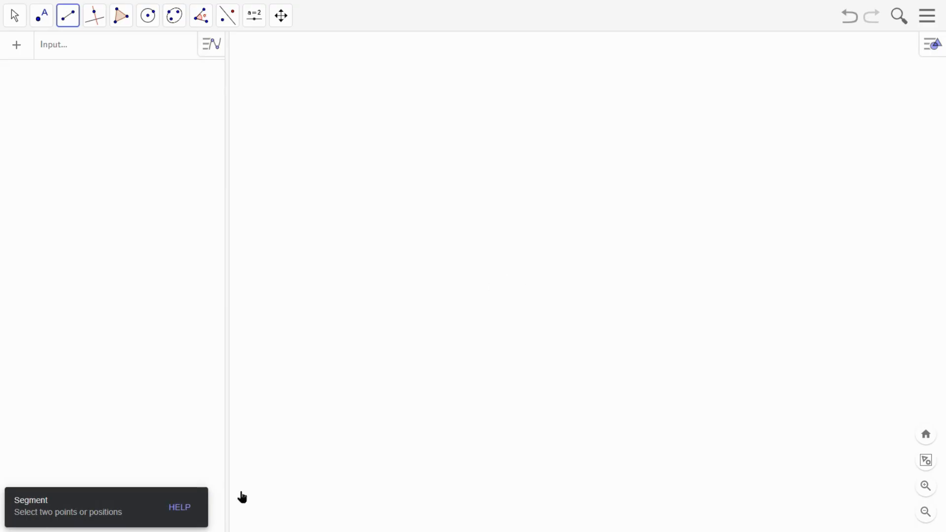
left_click(423, 256)
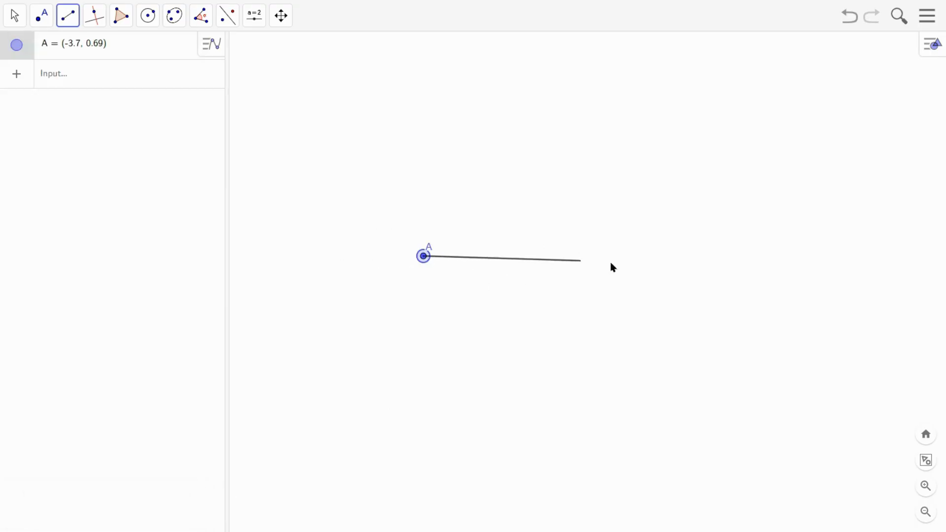
left_click(654, 256)
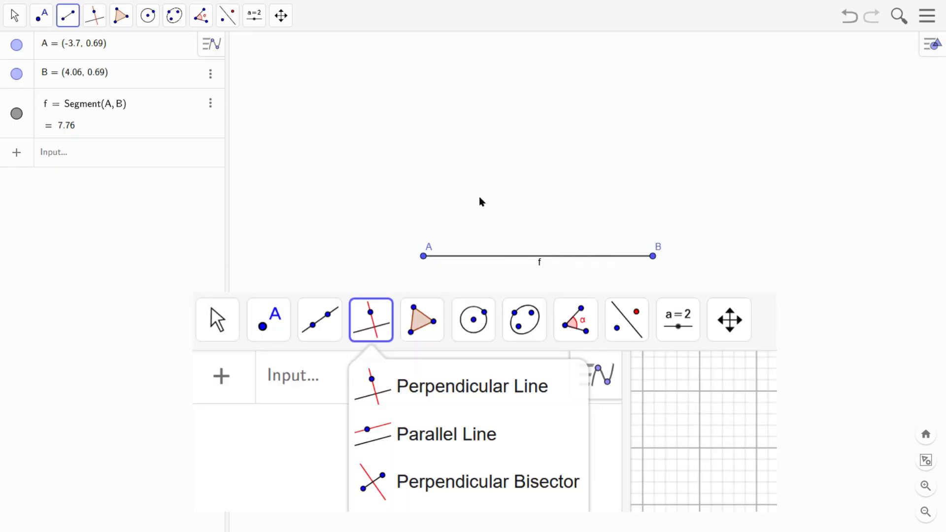
- Construct the perpendicular bisector of segment AB
left_click(97, 27)
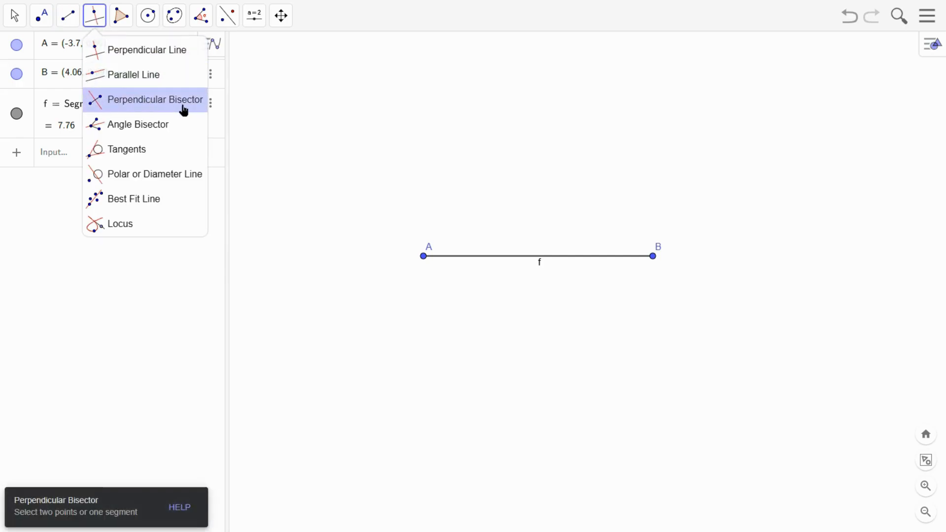
left_click(181, 109)
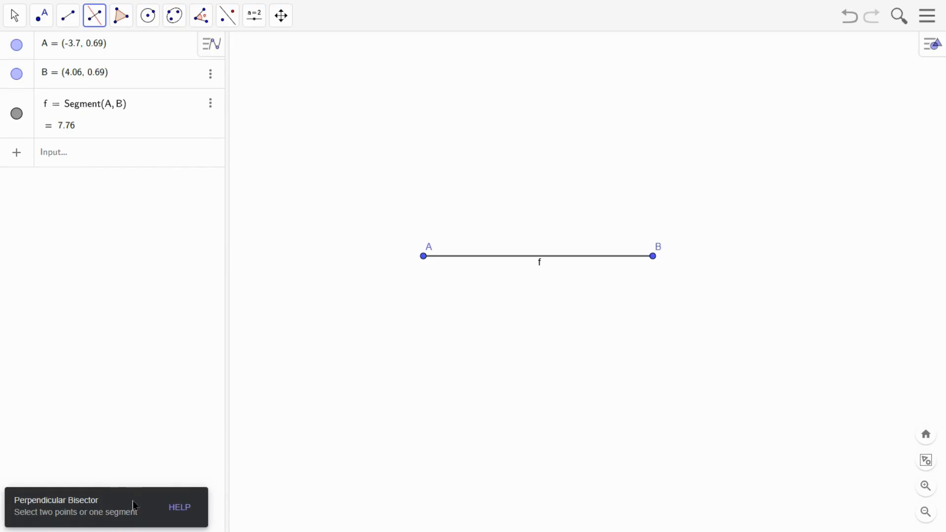
left_click(452, 257)
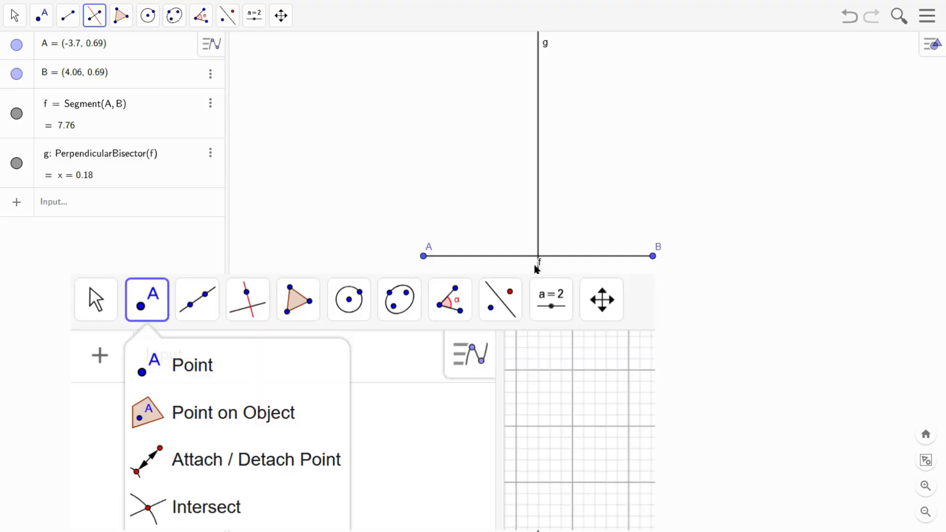
left_click(15, 16)
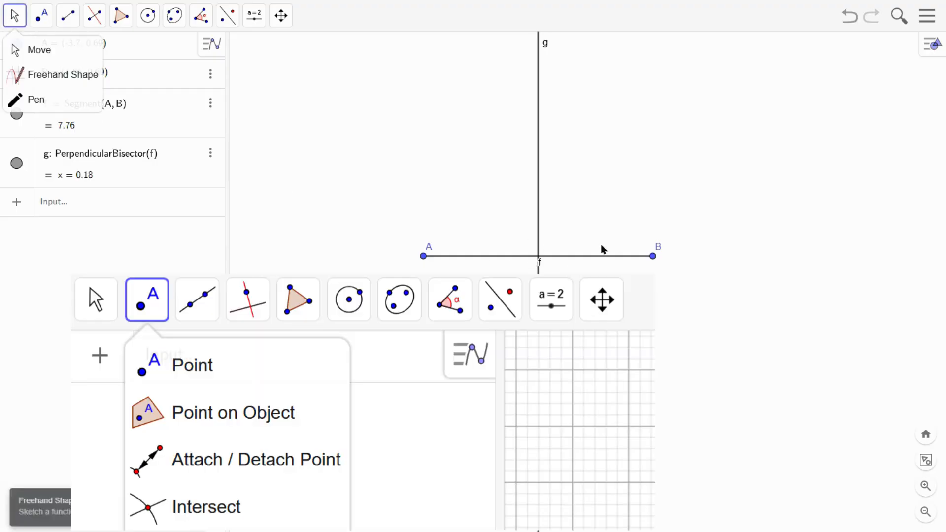
- Mark the intersection point of segment AB and its perpendicular bisector
left_click(50, 22)
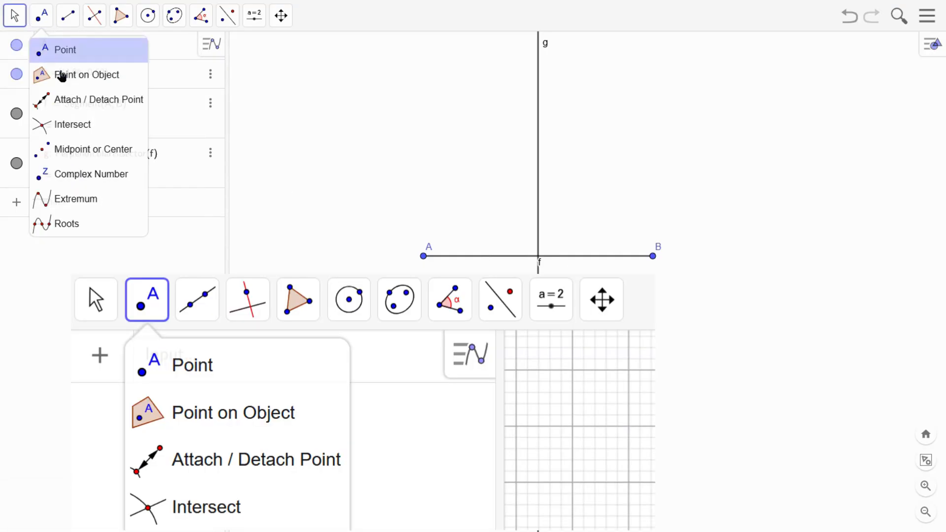
left_click(75, 131)
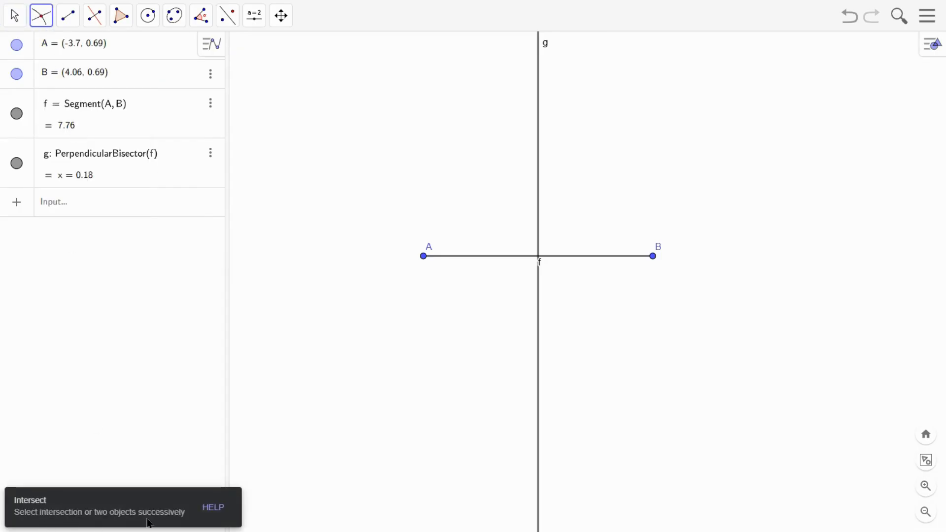
left_click(593, 258)
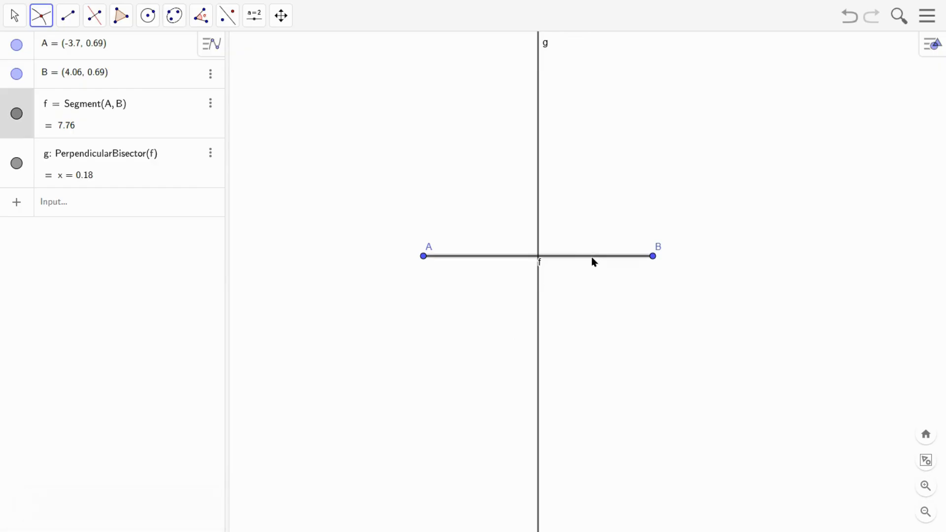
left_click(538, 161)
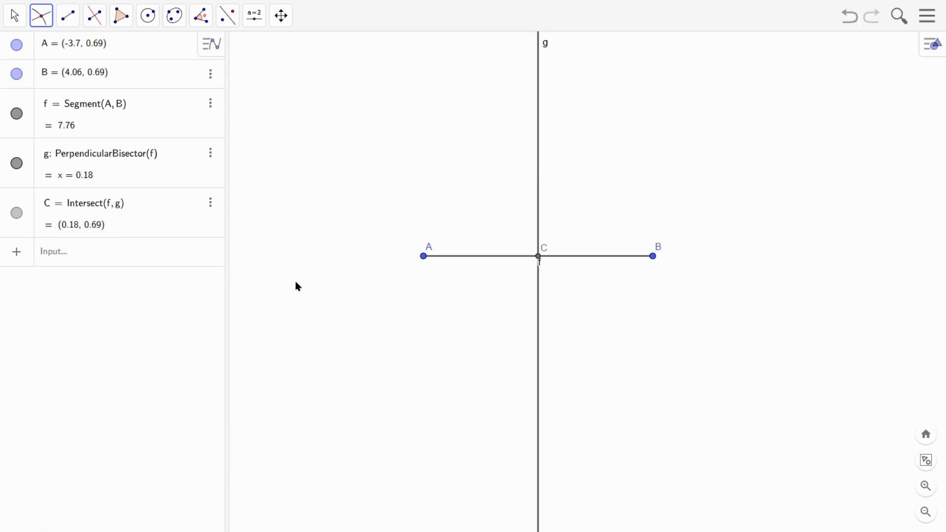
- Move point A to about (-3.54, 0.49) and point B to about (5.78, 0.53)
left_click(15, 16)
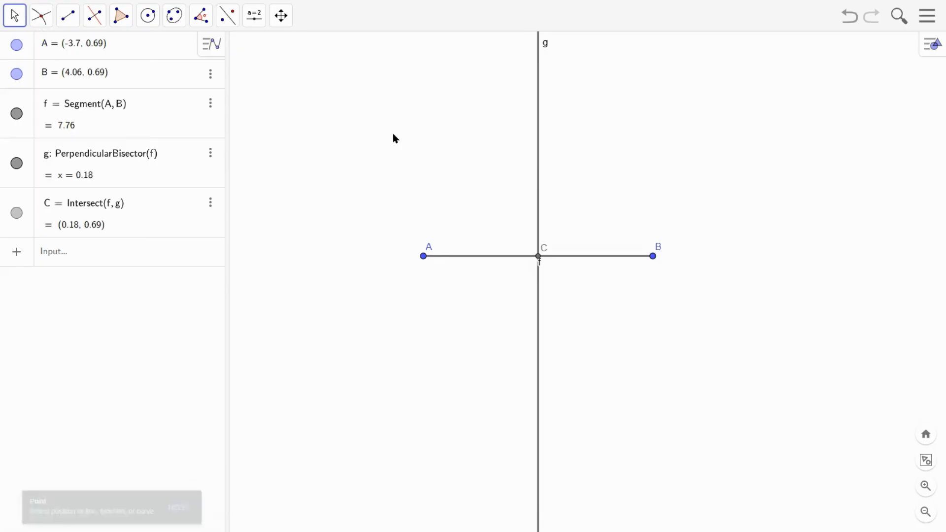
mouse_move(423, 256)
left_mouse_down()
mouse_move(365, 253)
mouse_move(431, 266)
left_mouse_up()
left_click_drag(654, 259, 707, 269)
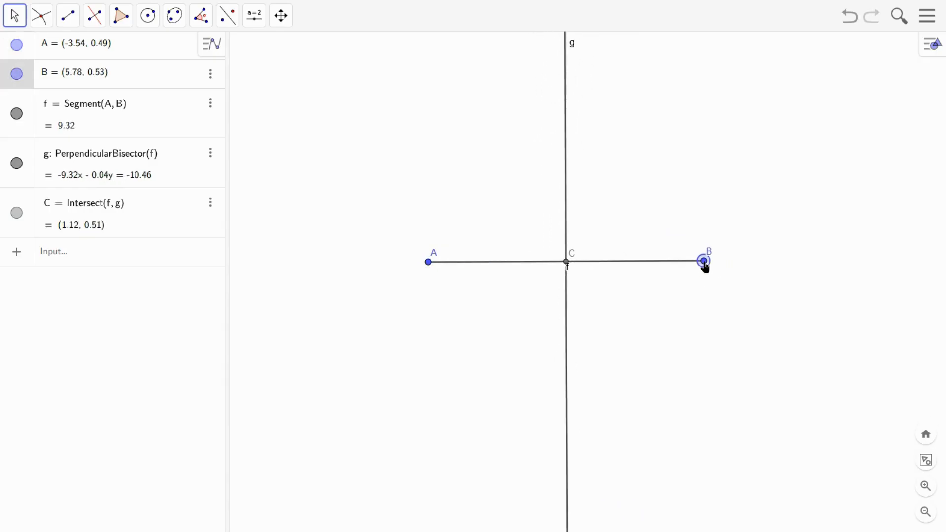
left_click(707, 328)
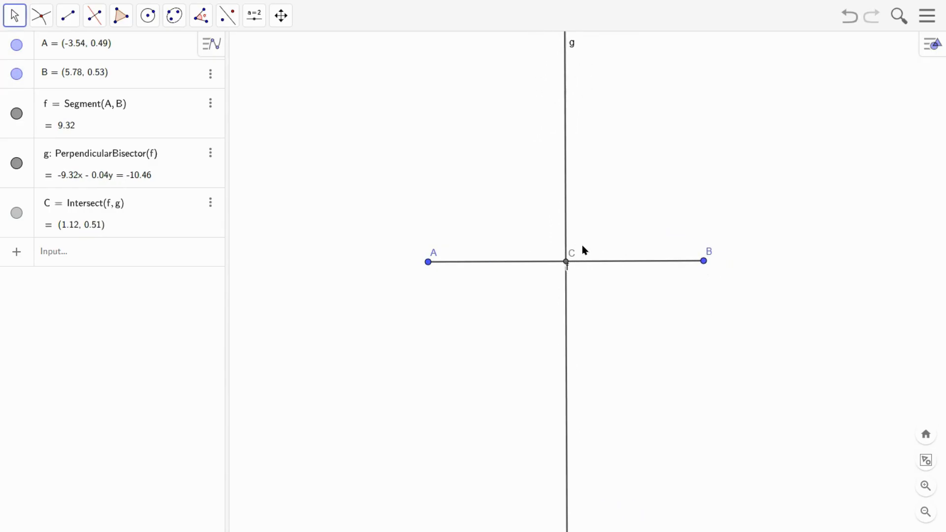
- Add the angle between segment AB and its perpendicular bisector, and move the angle's label up and to the right, clear of the intersection point
left_click(211, 25)
left_click(213, 51)
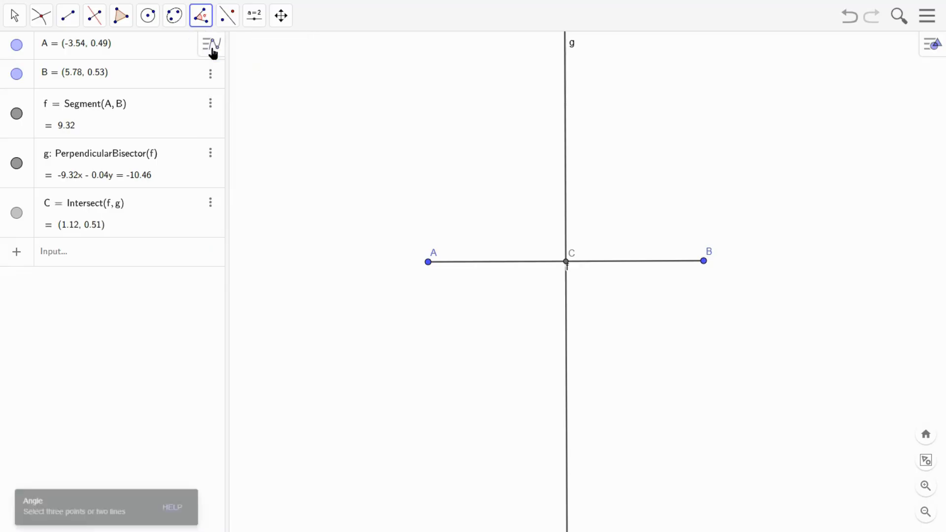
left_click(654, 263)
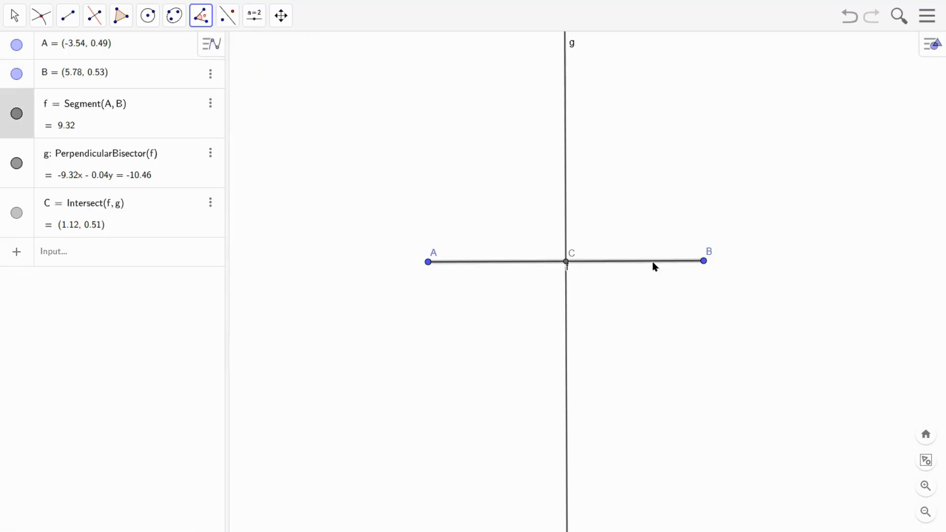
left_click(566, 195)
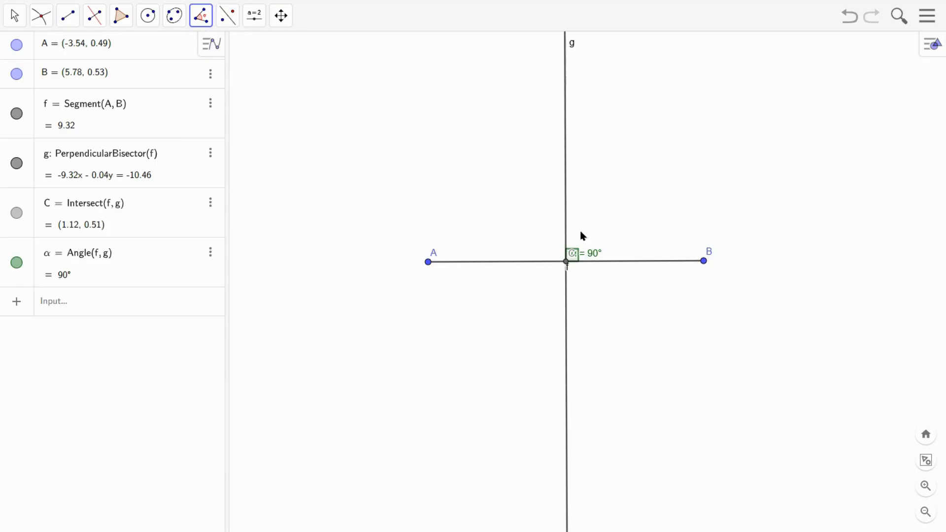
left_click(12, 20)
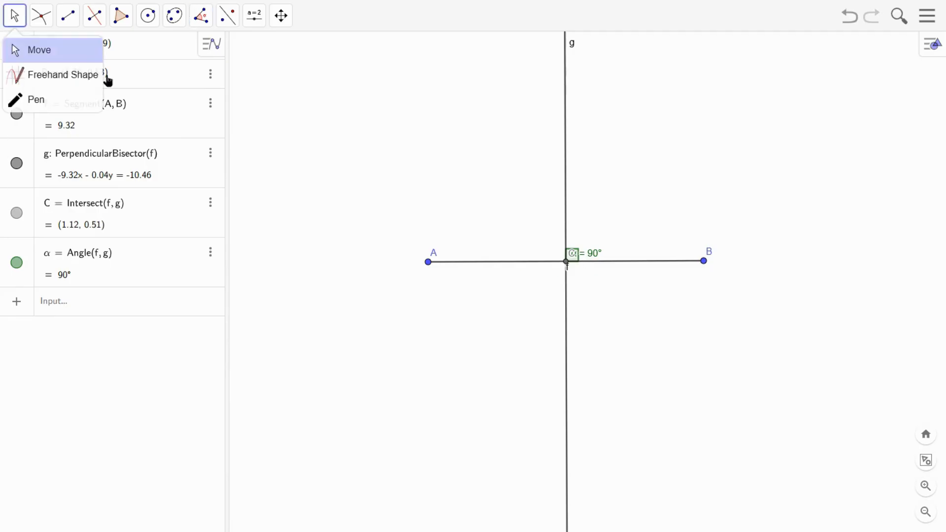
left_click_drag(571, 258, 616, 236)
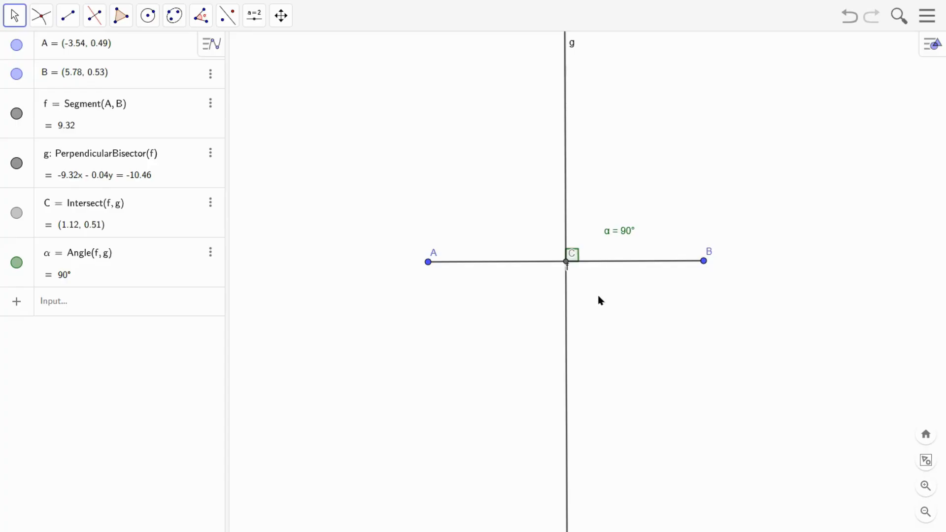